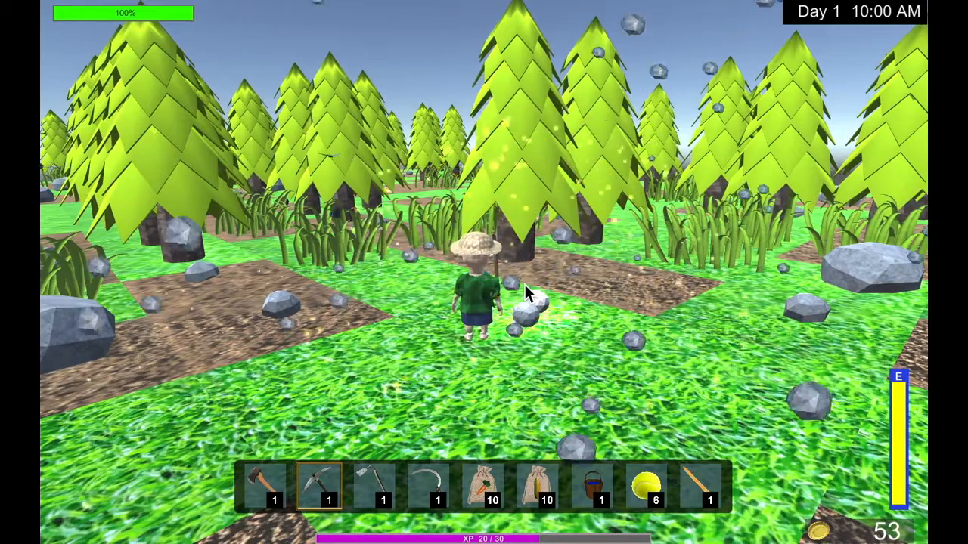
Mine the small rocks beside the character with the pickaxe and chop down the nearest tree with the axe.
{"action": "left_click", "coordinate": [518, 343]}
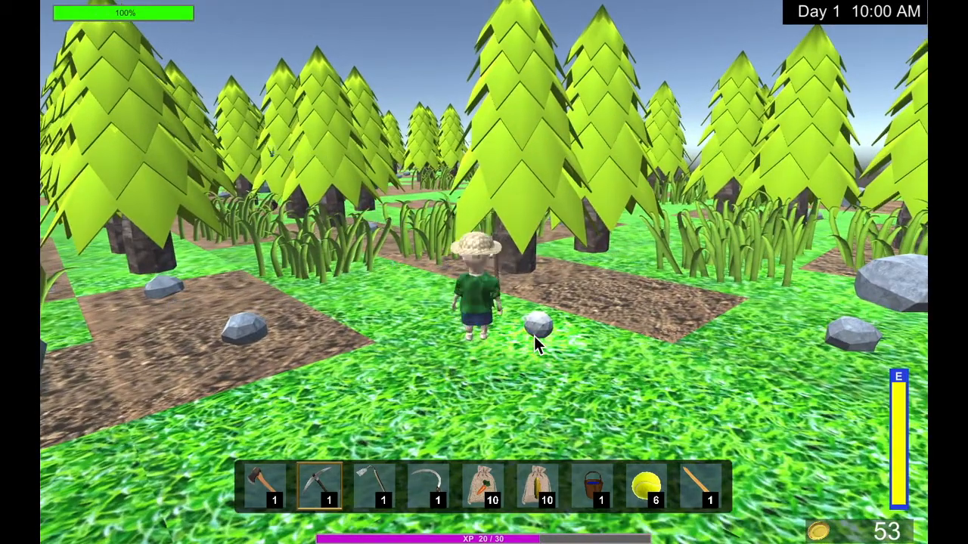
{"action": "key", "text": "1"}
{"action": "key", "text": "w"}
{"action": "left_click", "coordinate": [518, 217]}
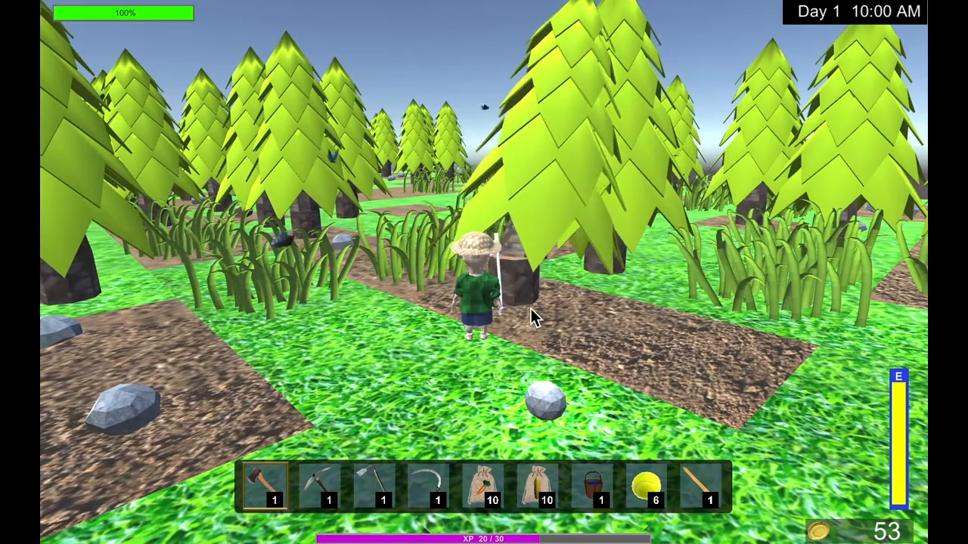
{"action": "key", "text": "w"}
{"action": "left_click", "coordinate": [521, 279]}
{"action": "left_click", "coordinate": [521, 280]}
{"action": "left_click", "coordinate": [521, 280]}
{"action": "key", "text": "w"}
{"action": "key", "text": "d"}
{"action": "key", "text": "w"}
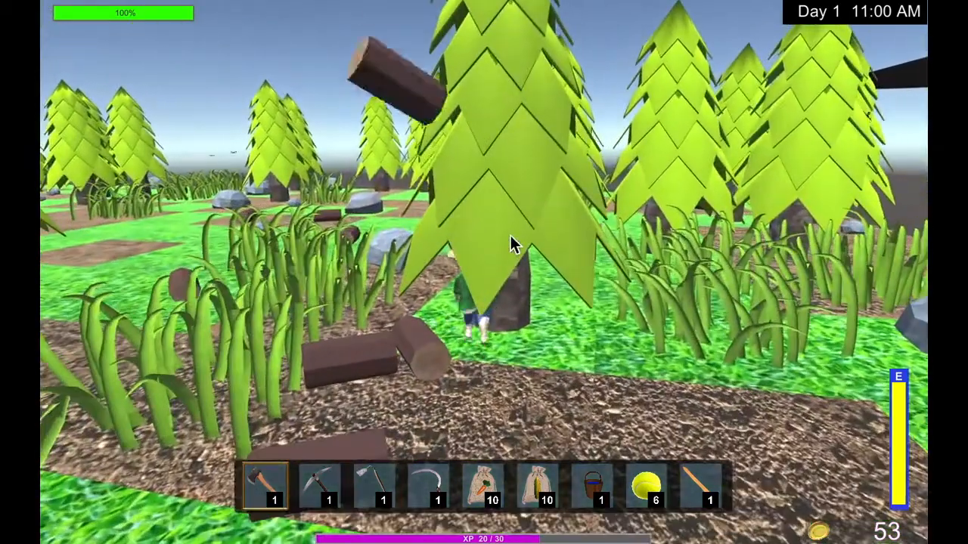
{"action": "key", "text": "s"}
{"action": "key", "text": "a"}
{"action": "key", "text": "s"}
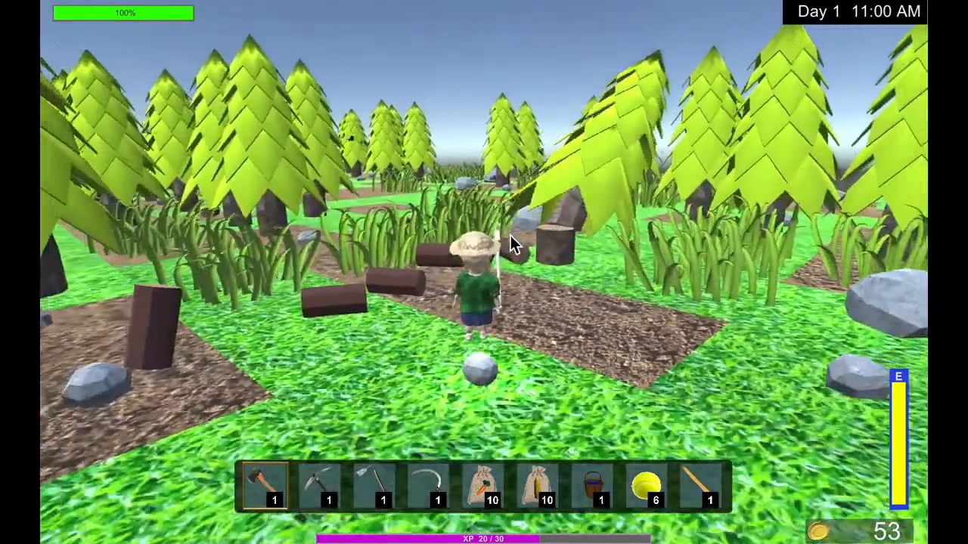
Chop the remaining stump of the felled tree into logs with the axe.
{"action": "key", "text": "w"}
{"action": "left_click", "coordinate": [509, 235]}
{"action": "key", "text": "s"}
{"action": "key", "text": "w"}
{"action": "key", "text": "a"}
{"action": "left_click", "coordinate": [515, 290]}
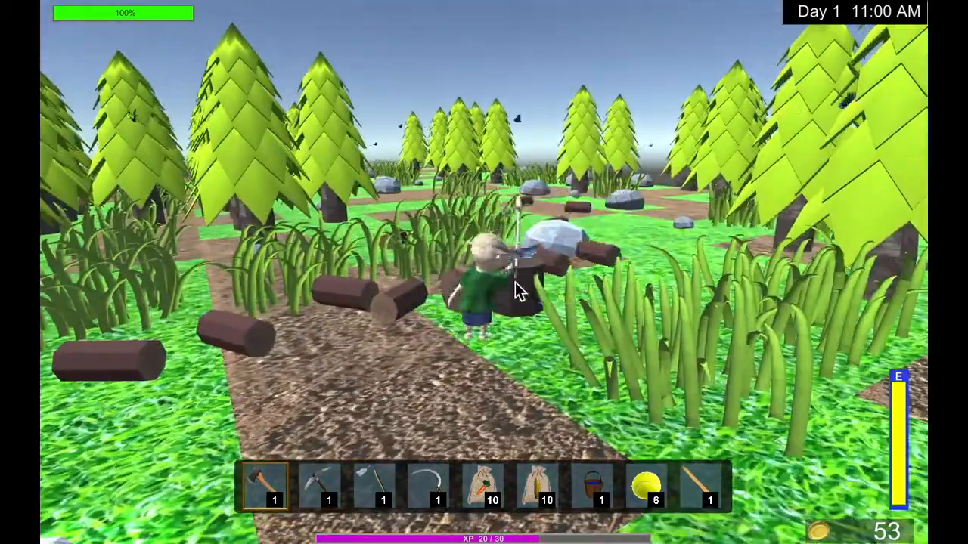
{"action": "left_click", "coordinate": [515, 291]}
{"action": "left_click", "coordinate": [515, 290]}
{"action": "key", "text": "s"}
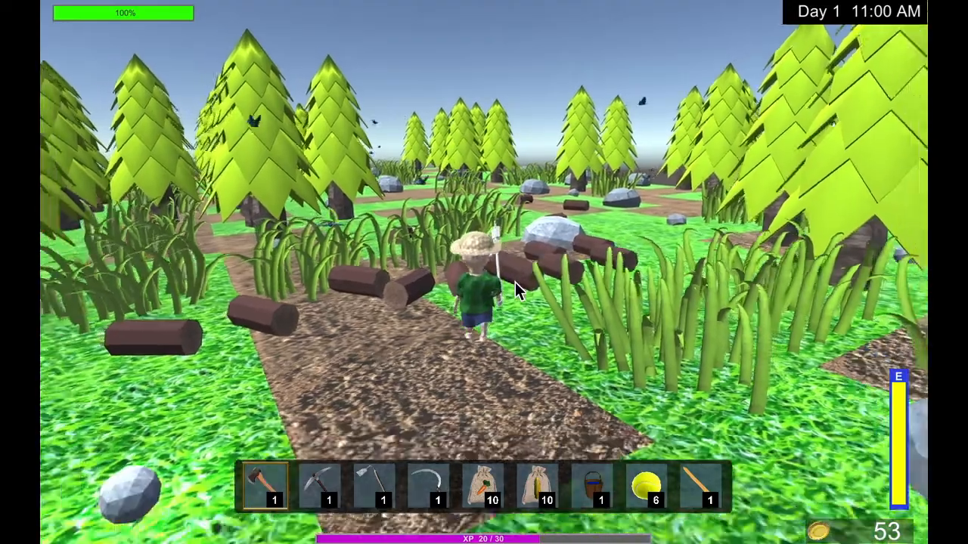
Equip the sickle and cut the tall grass on the dirt plot beside the scattered logs.
{"action": "key", "text": "a"}
{"action": "scroll", "coordinate": [515, 282], "scroll_direction": "down", "scroll_amount": 4}
{"action": "scroll", "coordinate": [515, 282], "scroll_direction": "up", "scroll_amount": 1}
{"action": "key", "text": "w"}
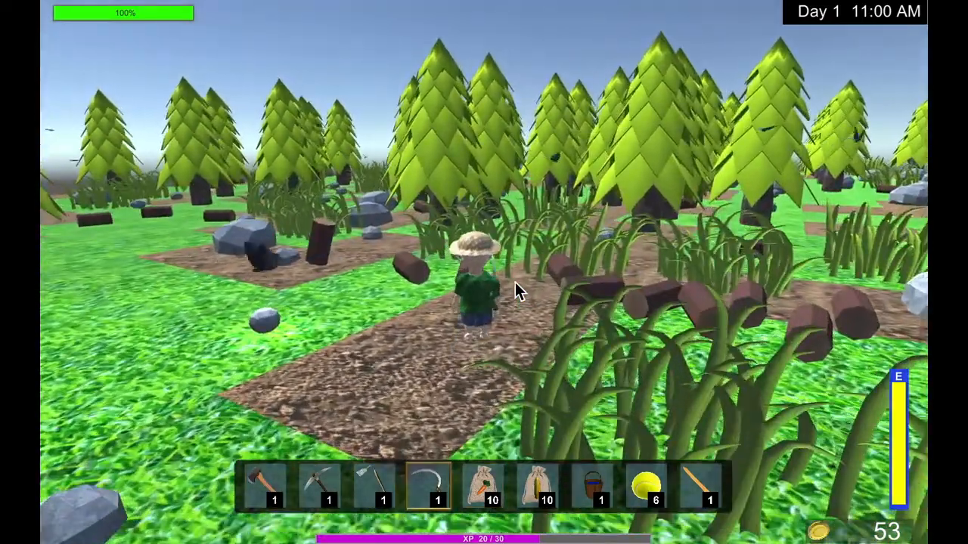
{"action": "left_click", "coordinate": [521, 266]}
{"action": "key", "text": "w"}
{"action": "key", "text": "a"}
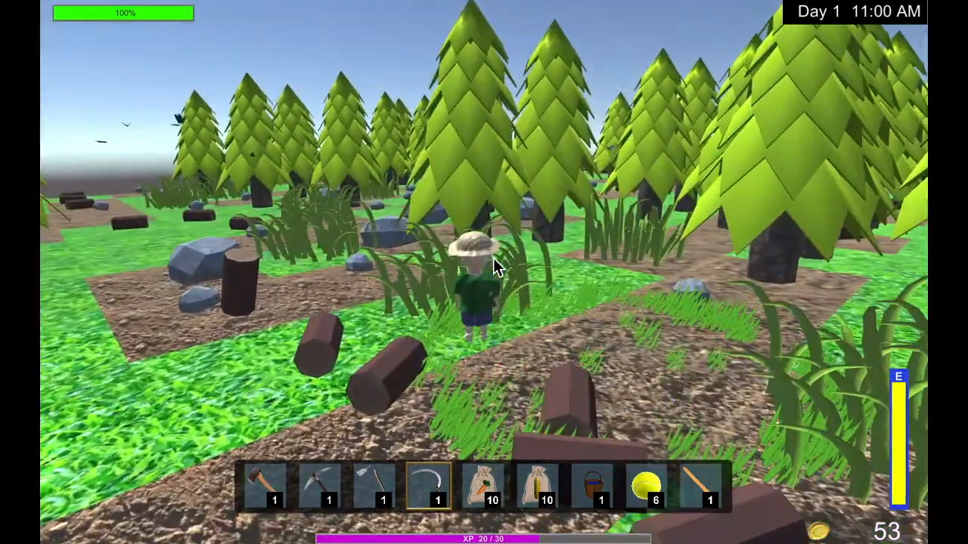
Clear the next grass patches between the logs and the trees with the sickle.
{"action": "key", "text": "d"}
{"action": "left_click", "coordinate": [417, 279]}
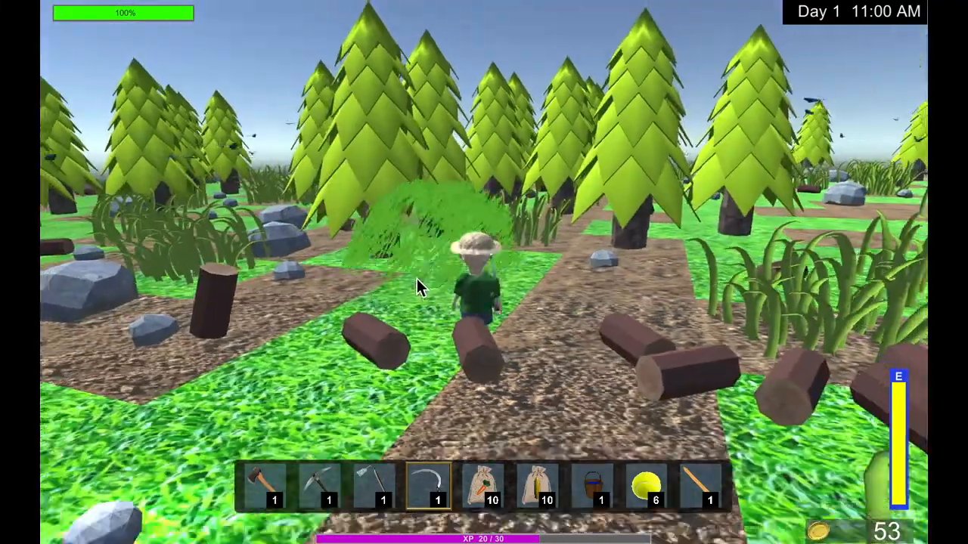
{"action": "key", "text": "d"}
{"action": "key", "text": "w"}
{"action": "left_click", "coordinate": [529, 278]}
{"action": "key", "text": "s"}
{"action": "key", "text": "a"}
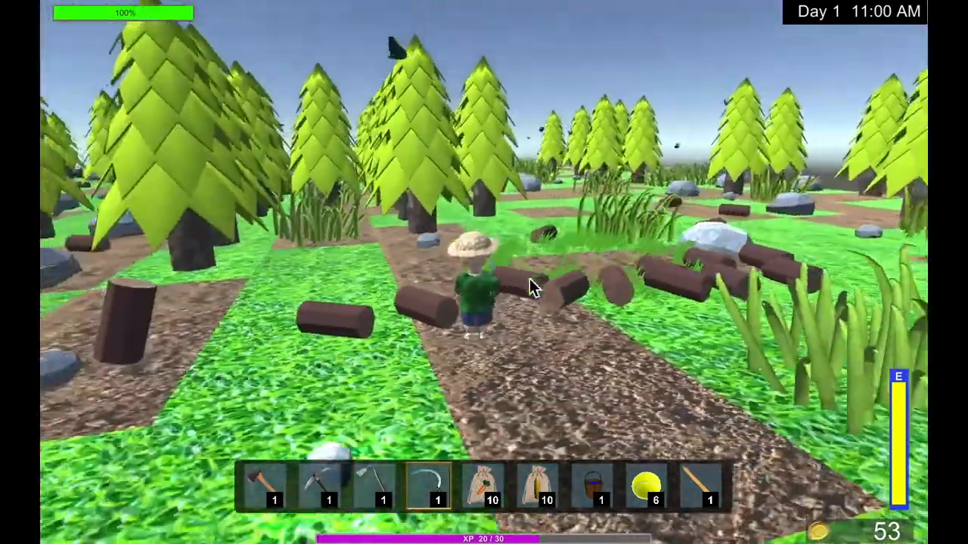
Equip the hoe and till the dirt plots next to the logs into furrowed soil.
{"action": "scroll", "coordinate": [531, 291], "scroll_direction": "up", "scroll_amount": 1}
{"action": "left_click", "coordinate": [535, 327]}
{"action": "key", "text": "a"}
{"action": "key", "text": "w"}
{"action": "left_click", "coordinate": [525, 295]}
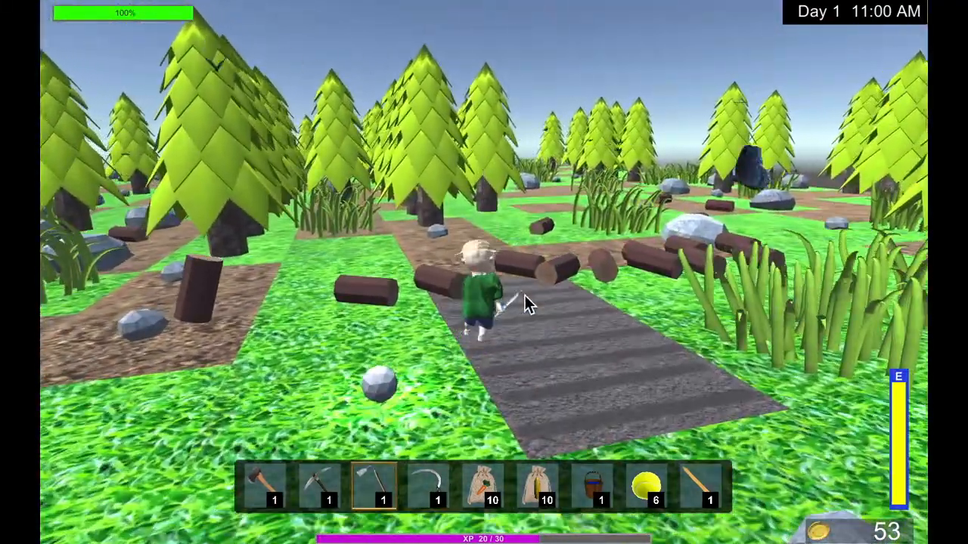
{"action": "key", "text": "a"}
{"action": "key", "text": "w"}
{"action": "left_click", "coordinate": [422, 294]}
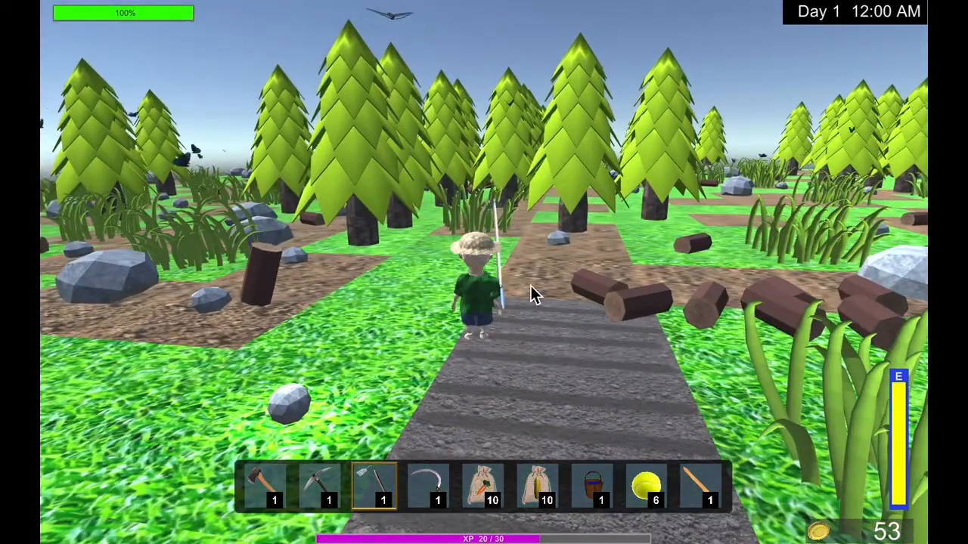
{"action": "key", "text": "d"}
{"action": "key", "text": "w"}
{"action": "left_click", "coordinate": [523, 292]}
Plant carrot seeds in the three tilled soil plots beside the logs.
{"action": "scroll", "coordinate": [523, 292], "scroll_direction": "down", "scroll_amount": 2}
{"action": "left_click", "coordinate": [517, 291]}
{"action": "left_click", "coordinate": [534, 339]}
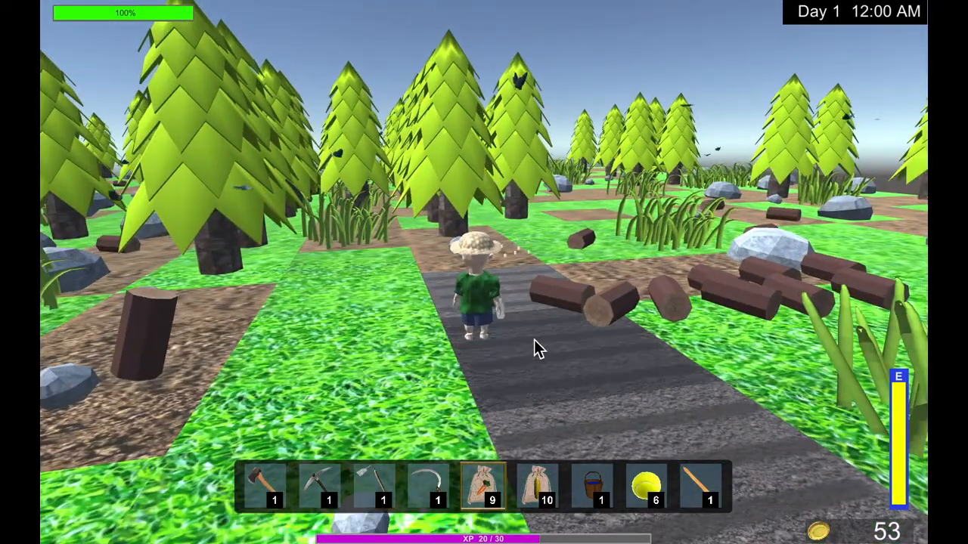
{"action": "key", "text": "s"}
{"action": "key", "text": "s"}
{"action": "left_click", "coordinate": [589, 364]}
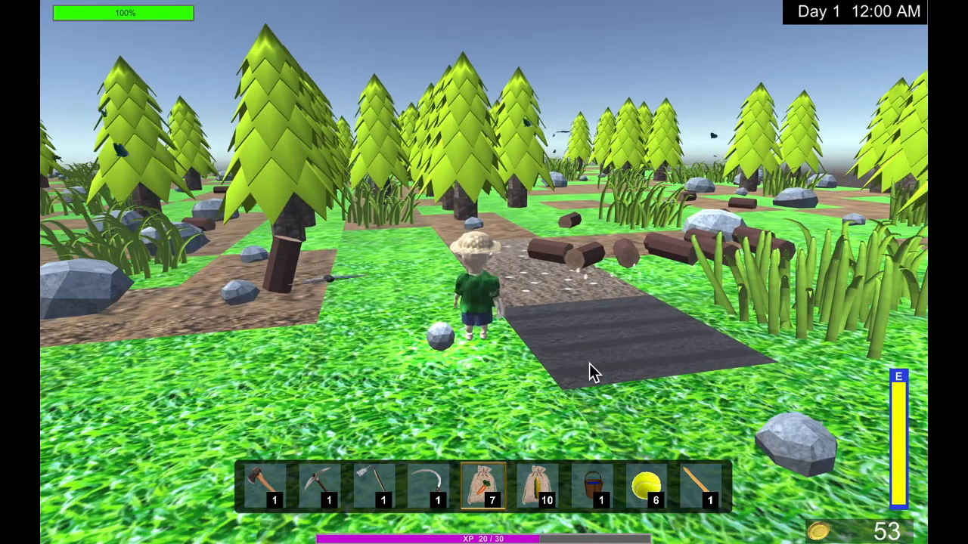
Equip the water bucket and water the plots planted with carrot seeds.
{"action": "scroll", "coordinate": [589, 364], "scroll_direction": "down", "scroll_amount": 2}
{"action": "key", "text": "a"}
{"action": "key", "text": "w"}
{"action": "left_click", "coordinate": [542, 286]}
{"action": "key", "text": "w"}
{"action": "key", "text": "a"}
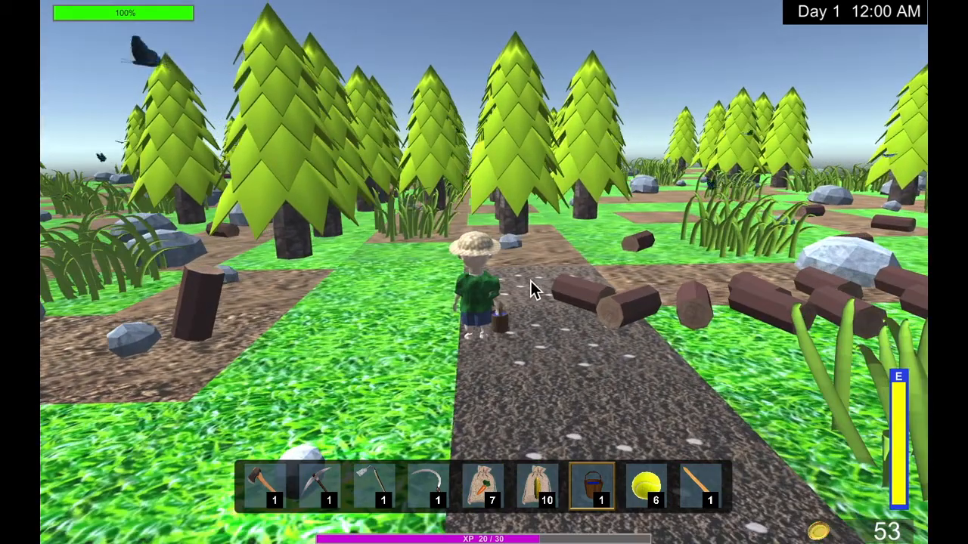
{"action": "key", "text": "w"}
{"action": "key", "text": "d"}
{"action": "left_click", "coordinate": [531, 281]}
{"action": "key", "text": "w"}
{"action": "key", "text": "d"}
{"action": "key", "text": "s"}
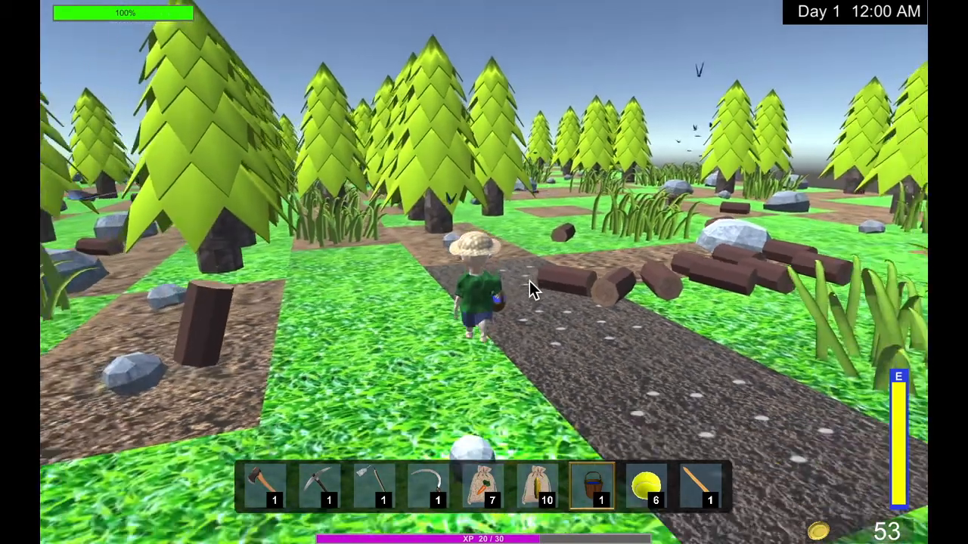
Equip the yellow ball.
{"action": "scroll", "coordinate": [530, 281], "scroll_direction": "down", "scroll_amount": 1}
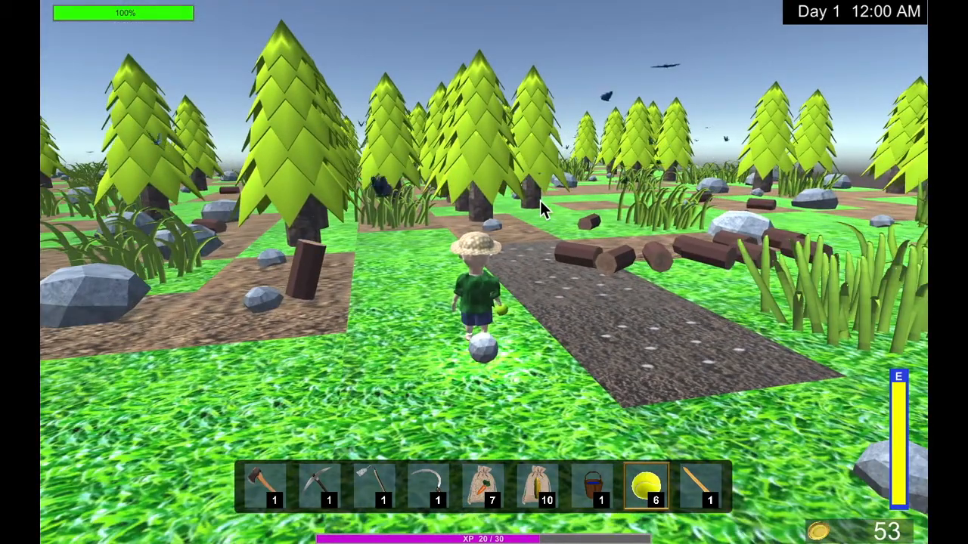
{"action": "key", "text": "a"}
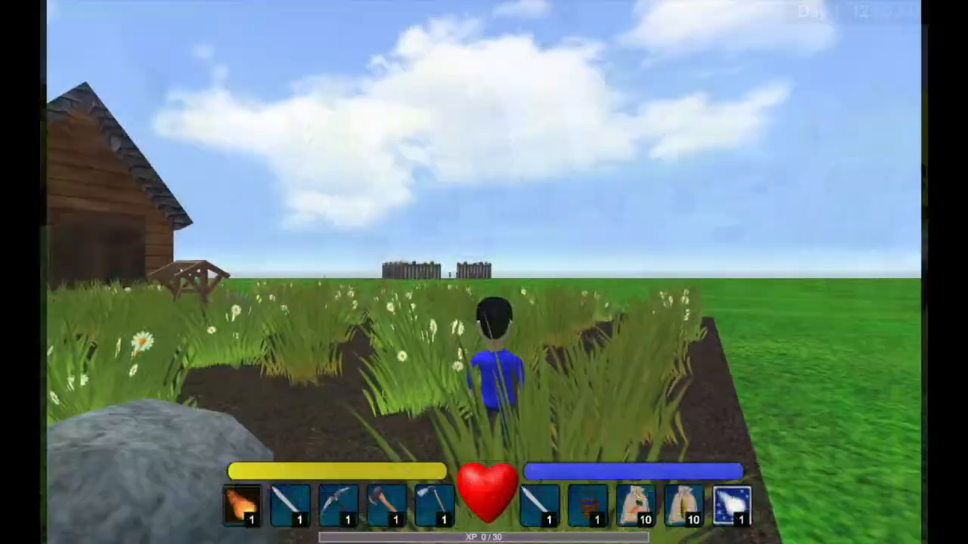
Equip the sword from slot 2 and slash the tall grass in the field facing the wooden house.
{"action": "key", "text": "a"}
{"action": "key", "text": "w"}
{"action": "key", "text": "a"}
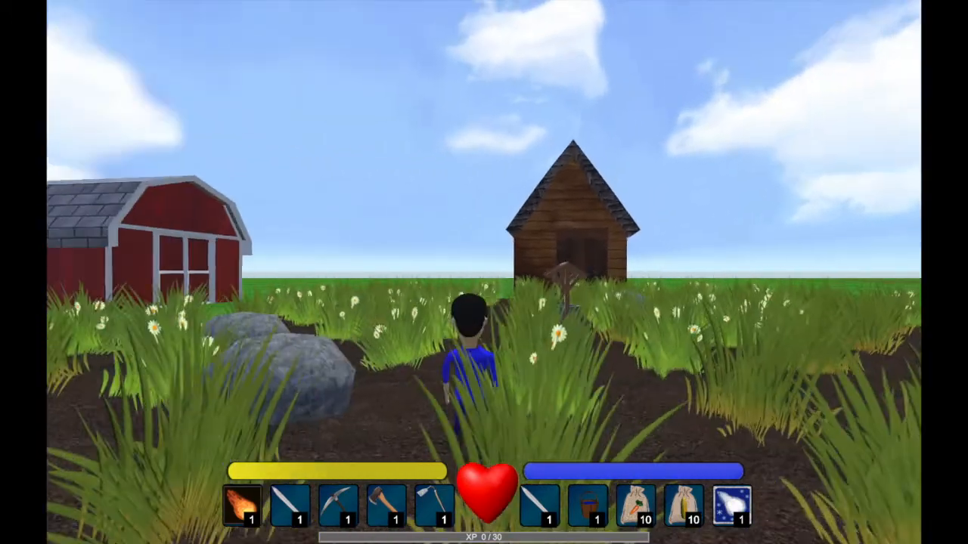
{"action": "key", "text": "d"}
{"action": "key", "text": "2"}
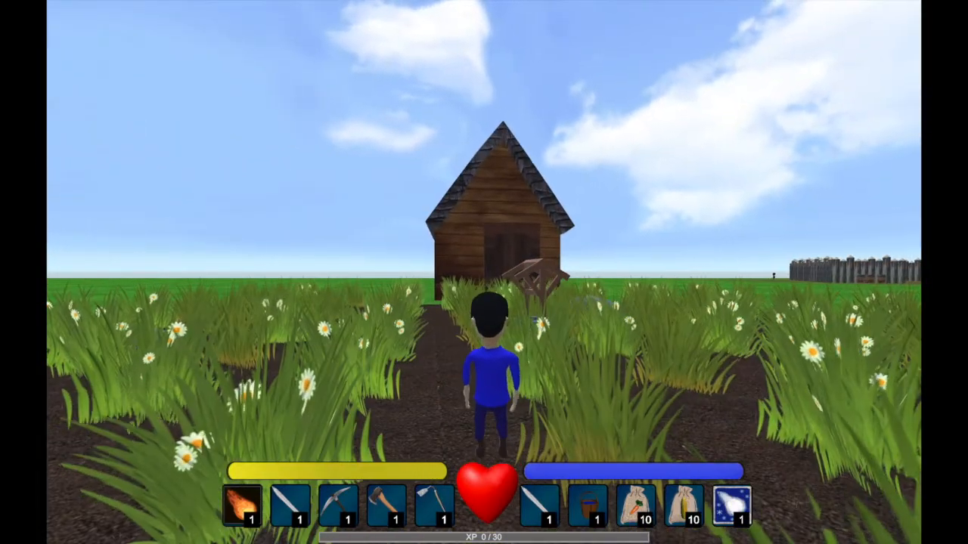
{"action": "key", "text": "d"}
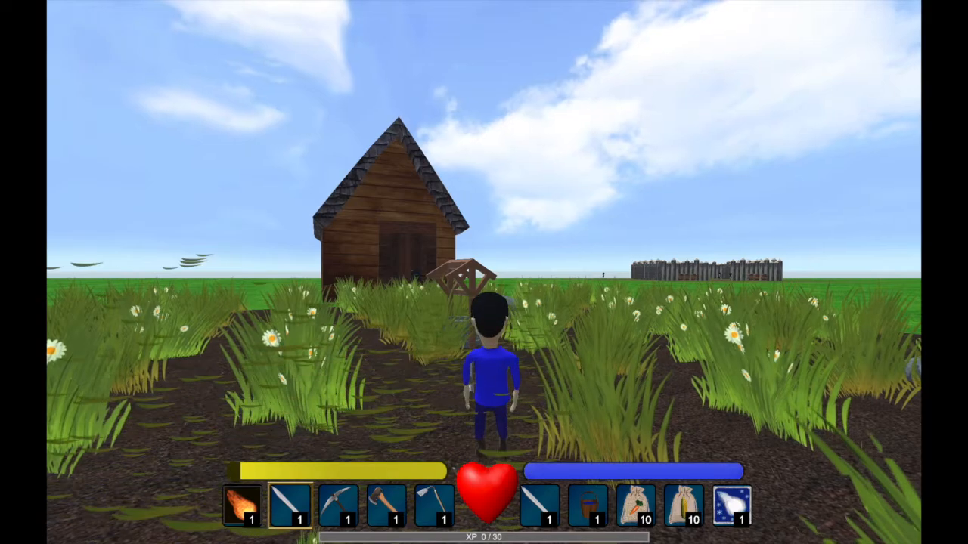
{"action": "key", "text": "a"}
{"action": "key", "text": "space"}
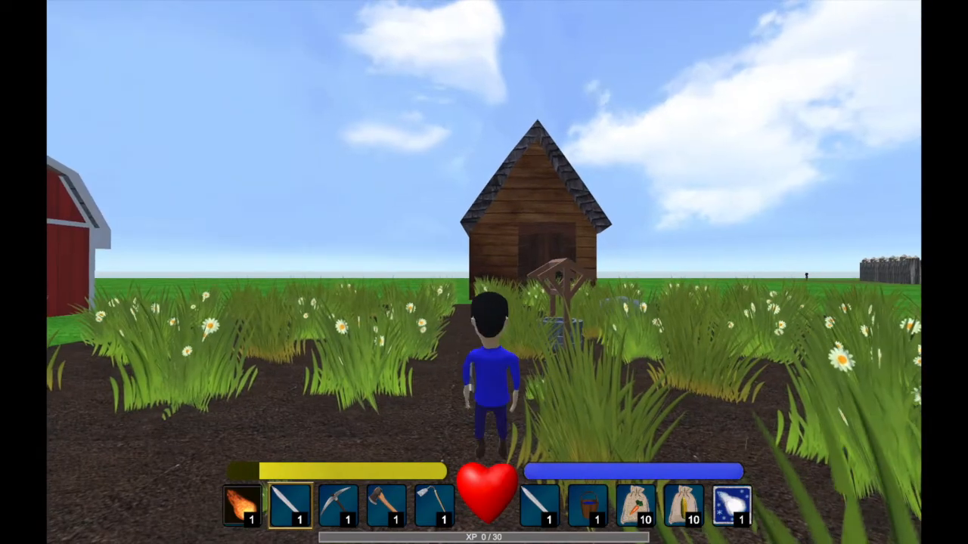
{"action": "key", "text": "w"}
{"action": "key", "text": "a"}
{"action": "key", "text": "space"}
{"action": "key", "text": "a"}
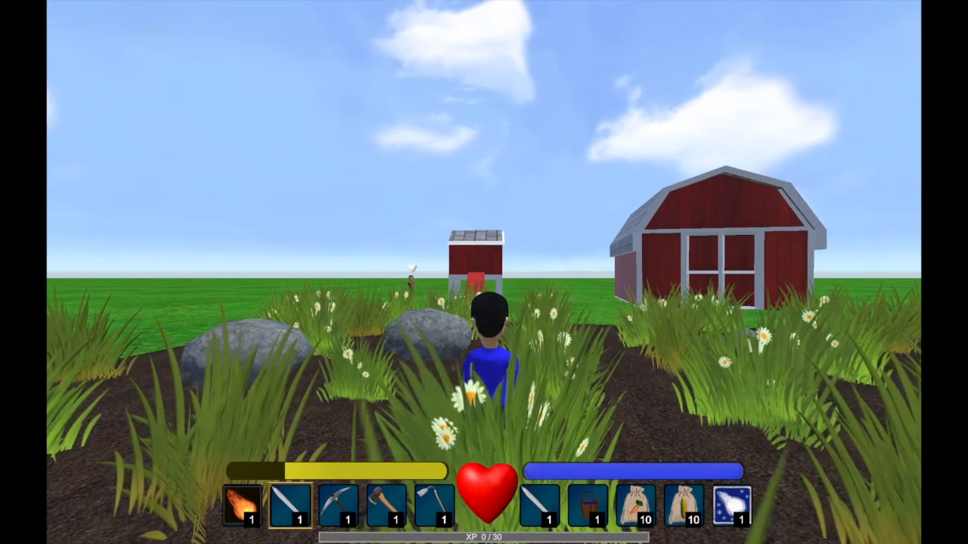
Equip the second sword from slot 6 and slash the grass between the red barn and the wooden house.
{"action": "key", "text": "6"}
{"action": "key", "text": "d"}
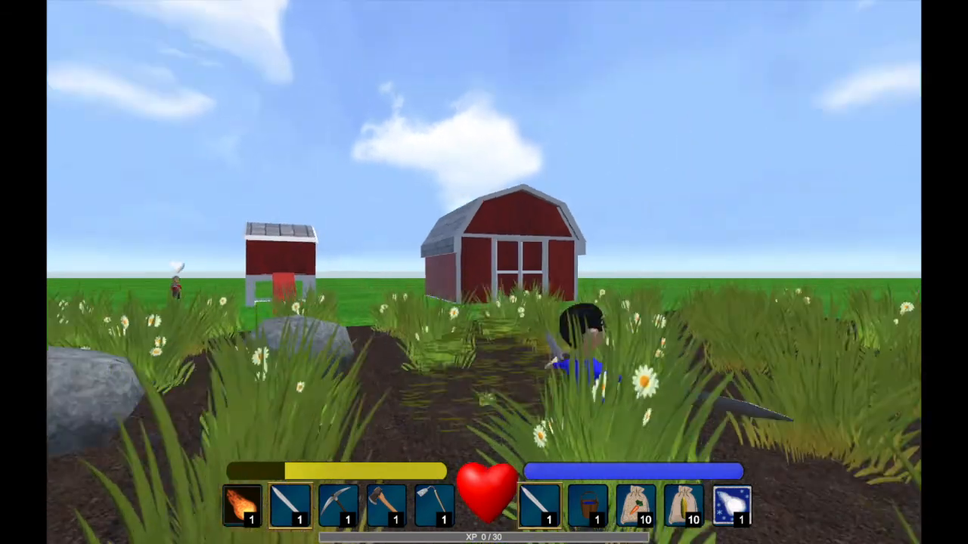
{"action": "key", "text": "d"}
{"action": "key", "text": "w"}
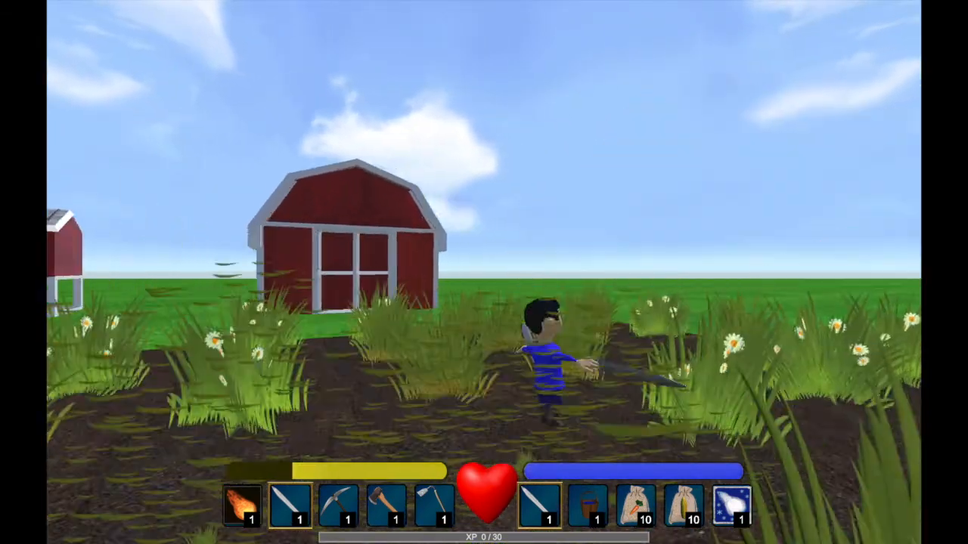
{"action": "key", "text": "w"}
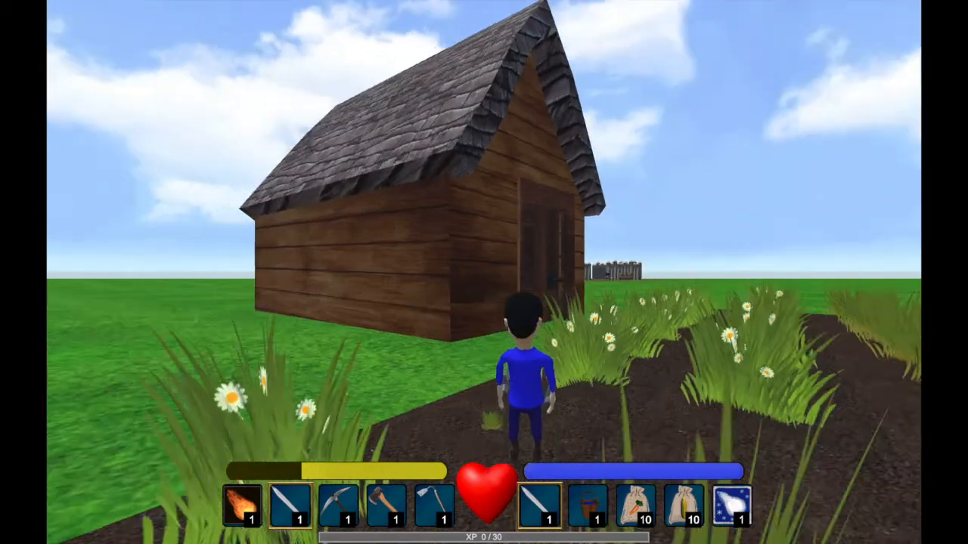
{"action": "key", "text": "w"}
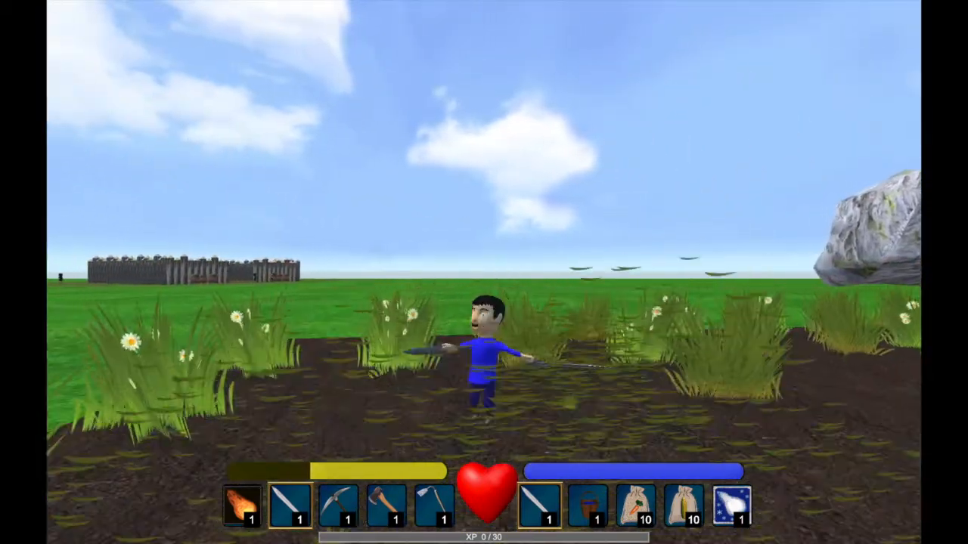
Cut the grass along the field's edge facing the large boulder with both swords.
{"action": "key", "text": "w"}
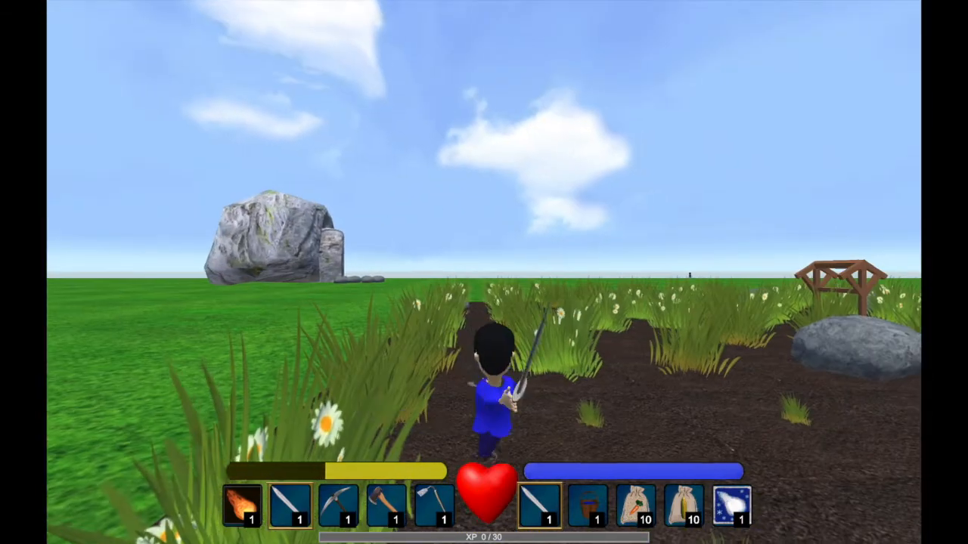
{"action": "key", "text": "w"}
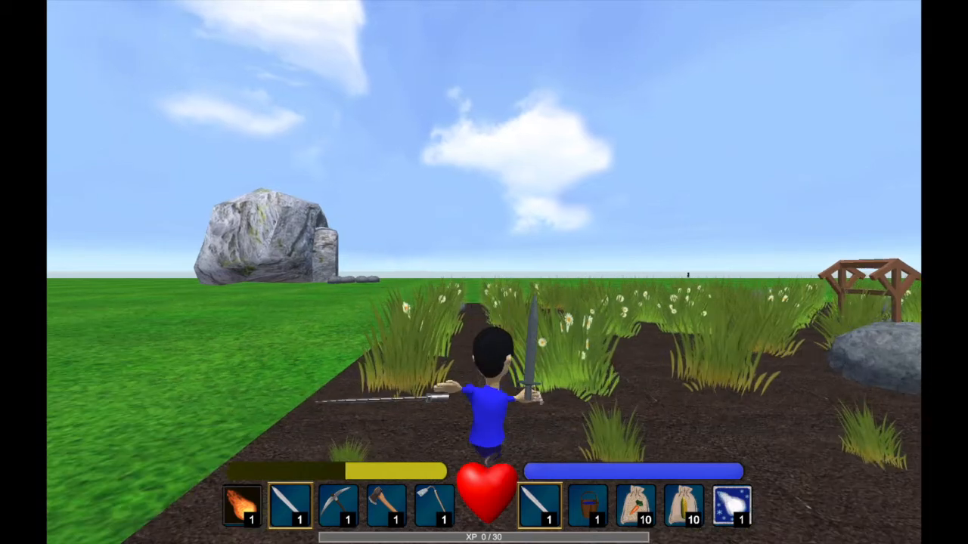
{"action": "key", "text": "w"}
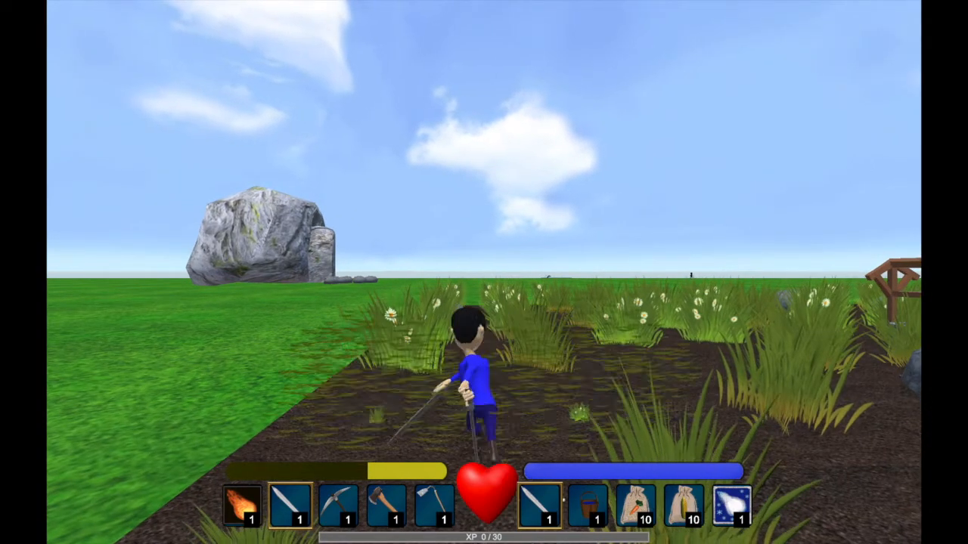
{"action": "key", "text": "w"}
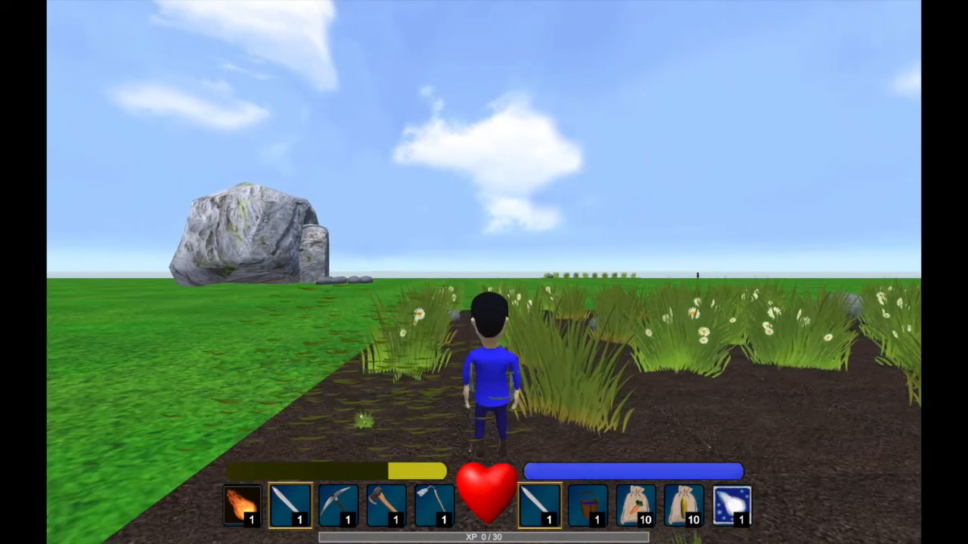
Slash the grass near the stone well with both swords and run along the dirt path through the field.
{"action": "key", "text": "w"}
{"action": "key", "text": "w"}
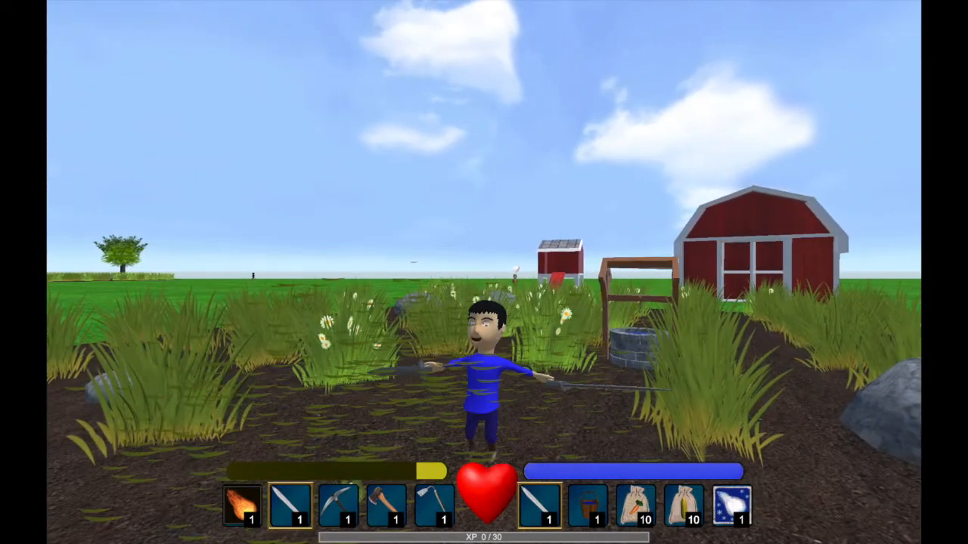
{"action": "key", "text": "w"}
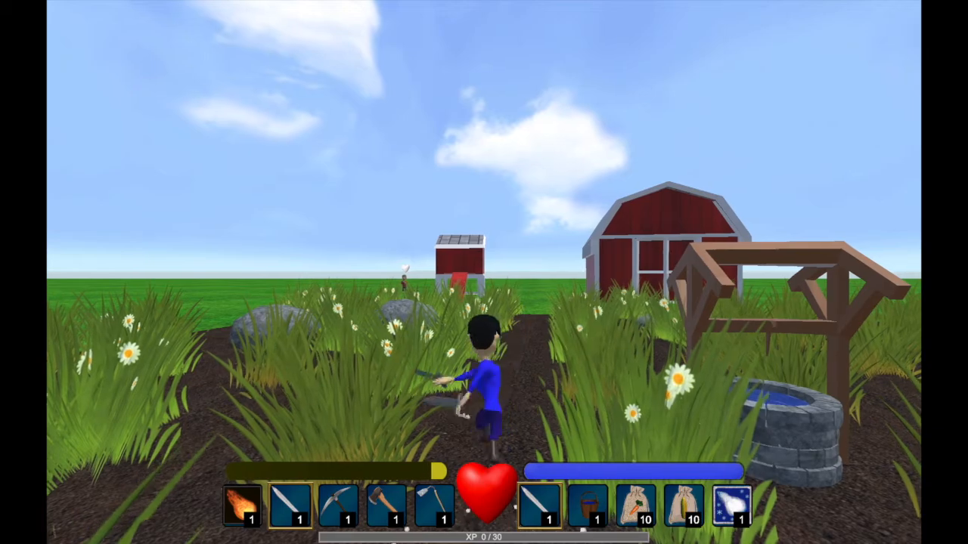
{"action": "key", "text": "w"}
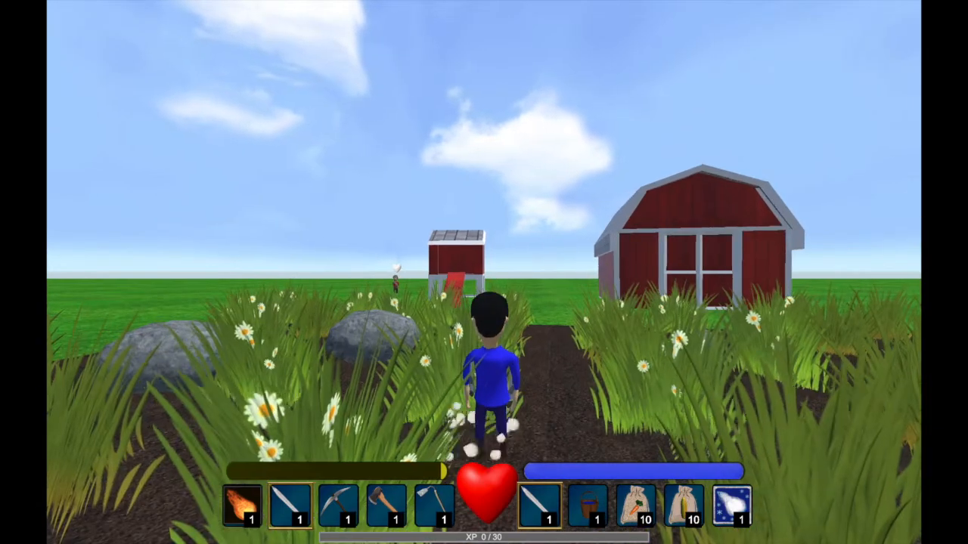
{"action": "key", "text": "w"}
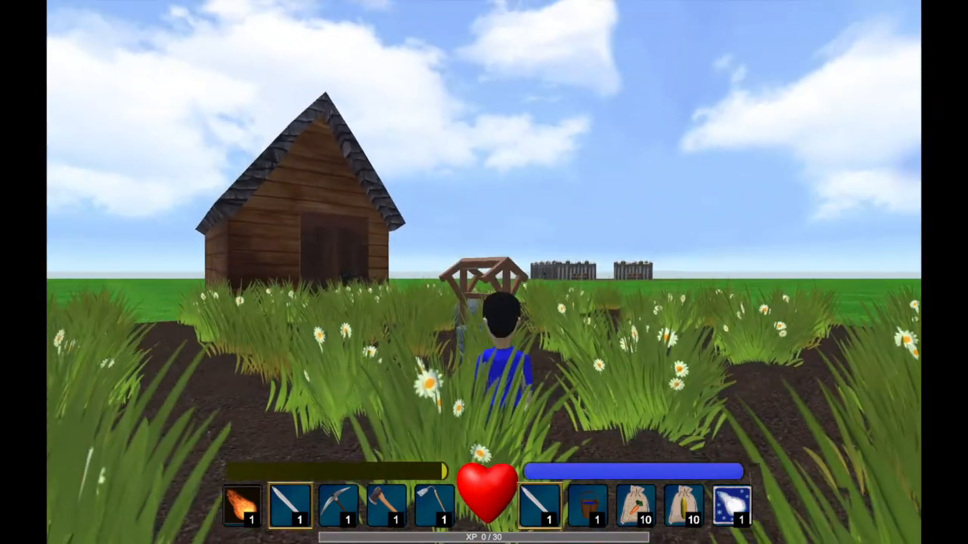
Run forward through the tall flowering grass in the field beside the wooden house.
{"action": "key", "text": "w"}
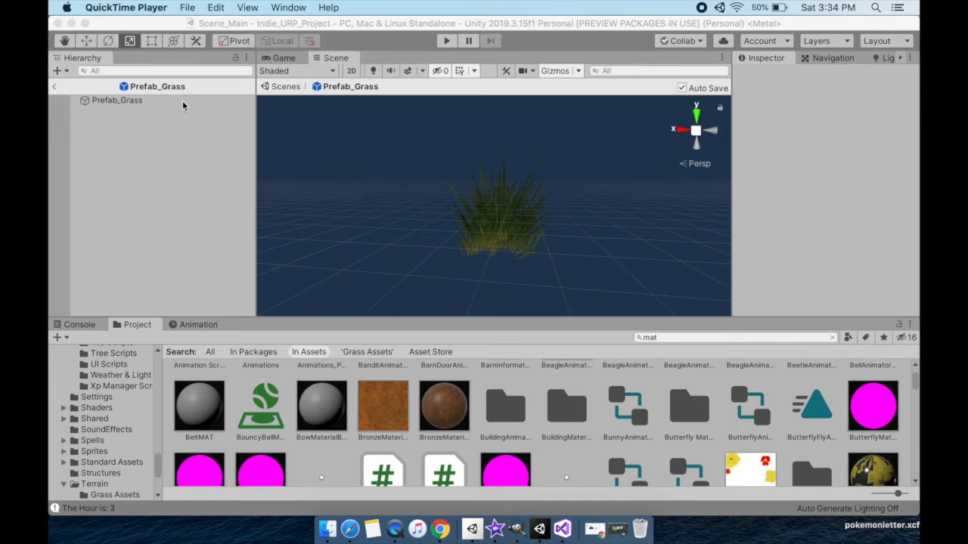
Examine the Prefab_Grass model and its mesh, renderer and material settings.
{"action": "left_click", "coordinate": [158, 113]}
{"action": "left_click", "coordinate": [140, 101]}
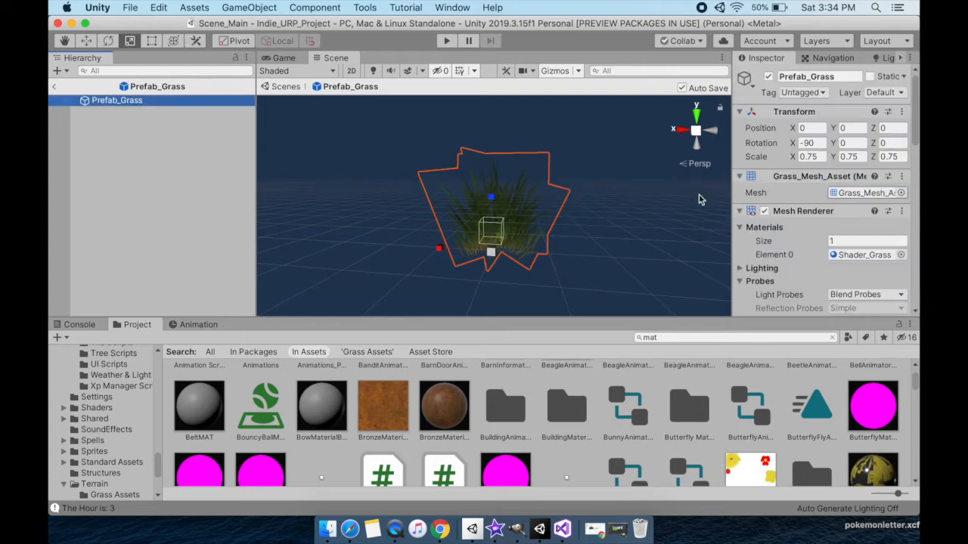
{"action": "left_click", "coordinate": [143, 134]}
{"action": "scroll", "coordinate": [614, 246], "scroll_direction": "up", "scroll_amount": 5}
{"action": "mouse_move", "coordinate": [613, 246]}
{"action": "left_mouse_down", "text": "alt"}
{"action": "mouse_move", "coordinate": [496, 211]}
{"action": "mouse_move", "coordinate": [574, 222]}
{"action": "mouse_move", "coordinate": [604, 252]}
{"action": "left_mouse_up", "text": "alt"}
{"action": "scroll", "coordinate": [574, 222], "scroll_direction": "down", "scroll_amount": 5}
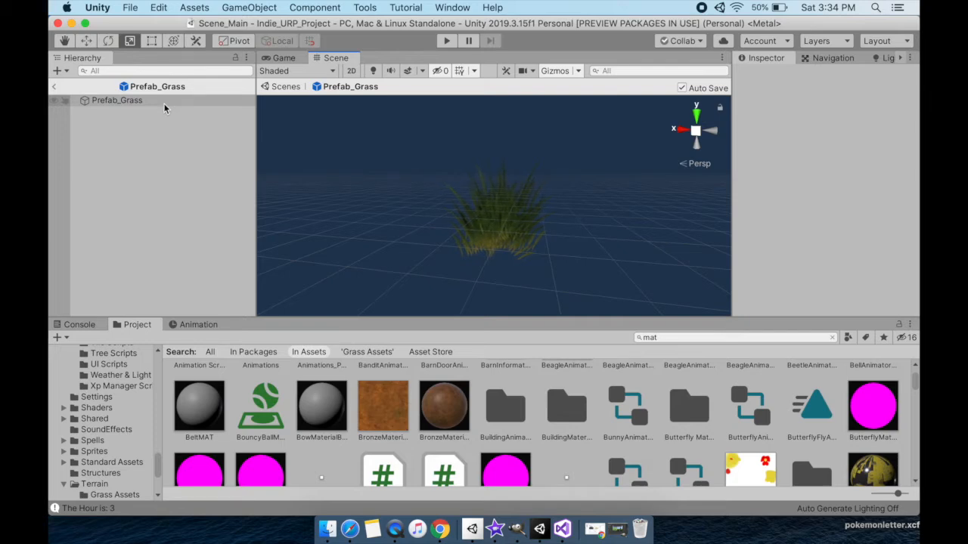
{"action": "left_click", "coordinate": [159, 99]}
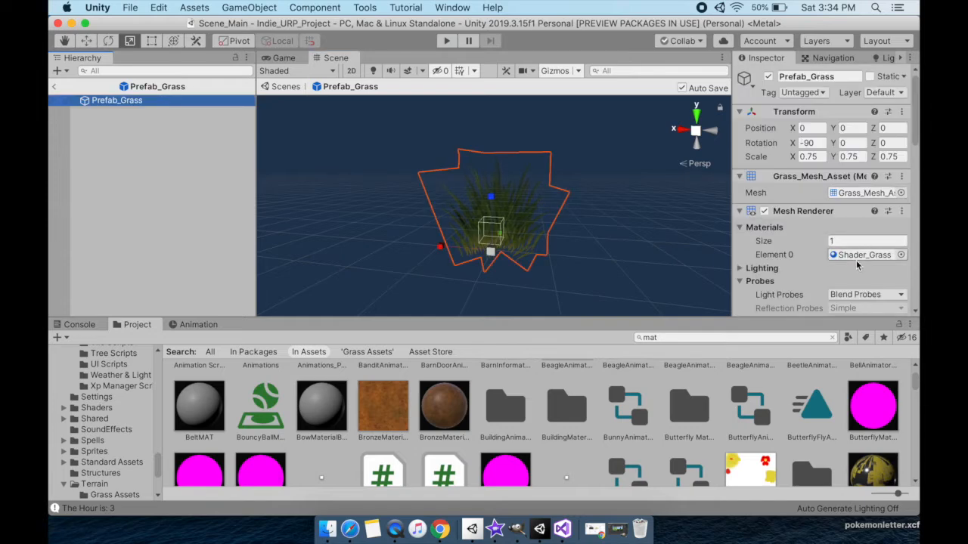
Search the project assets for "shader" and open the URPGrassTestShader graph for editing.
{"action": "left_click", "coordinate": [718, 340]}
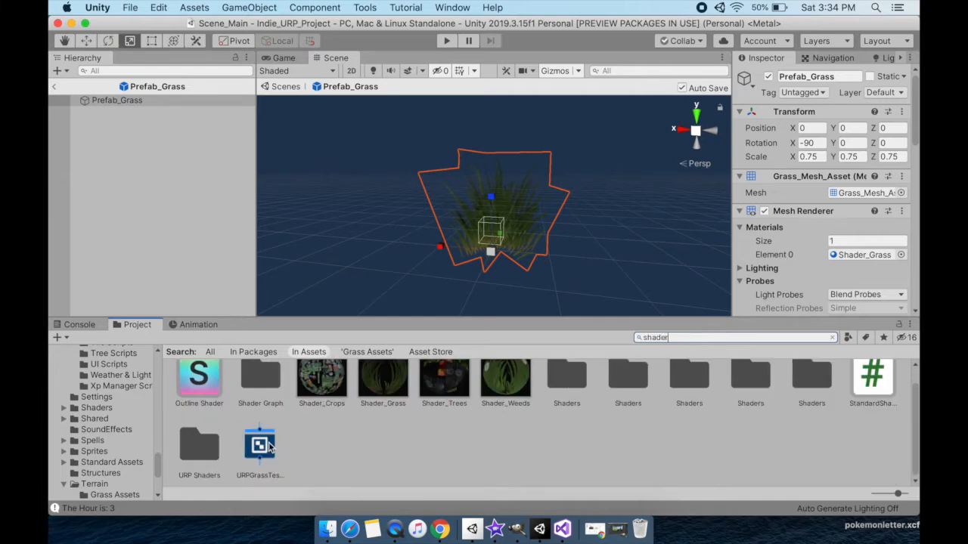
{"action": "left_click", "coordinate": [261, 446]}
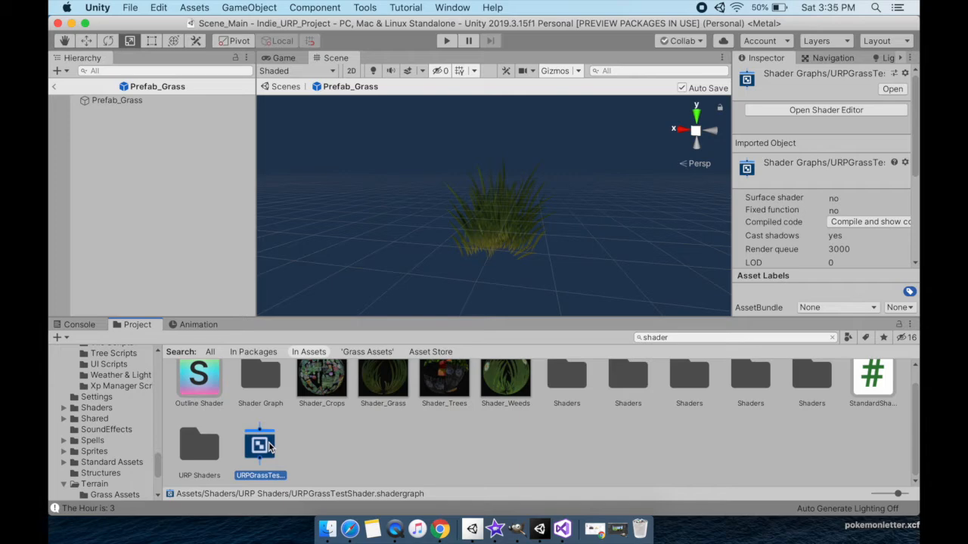
{"action": "double_click", "coordinate": [261, 446]}
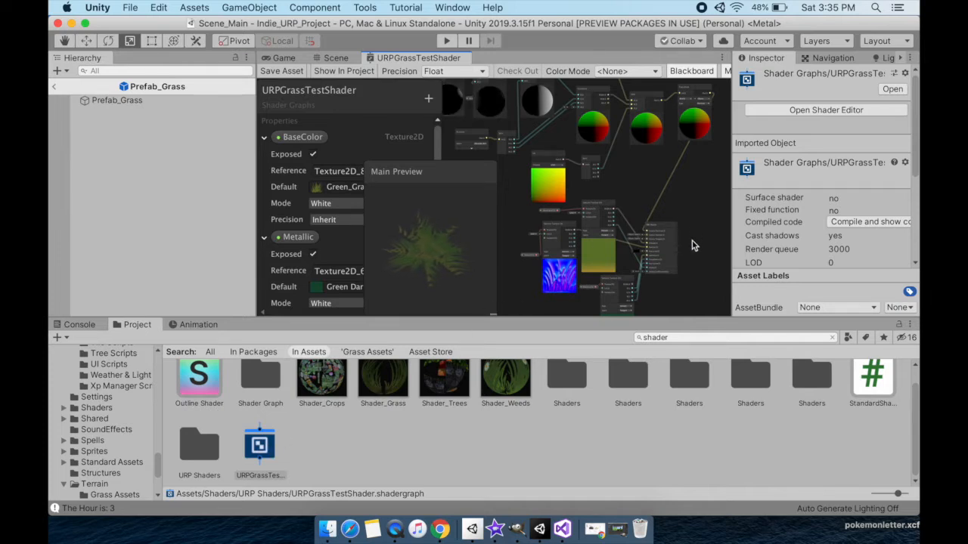
Examine the PBR Master node and the nodes feeding its Vertex Position input, and rotate the grass in the main preview.
{"action": "left_click_drag", "start_coordinate": [678, 238], "coordinate": [635, 211], "text": "alt"}
{"action": "scroll", "coordinate": [635, 215], "scroll_direction": "up", "scroll_amount": 5}
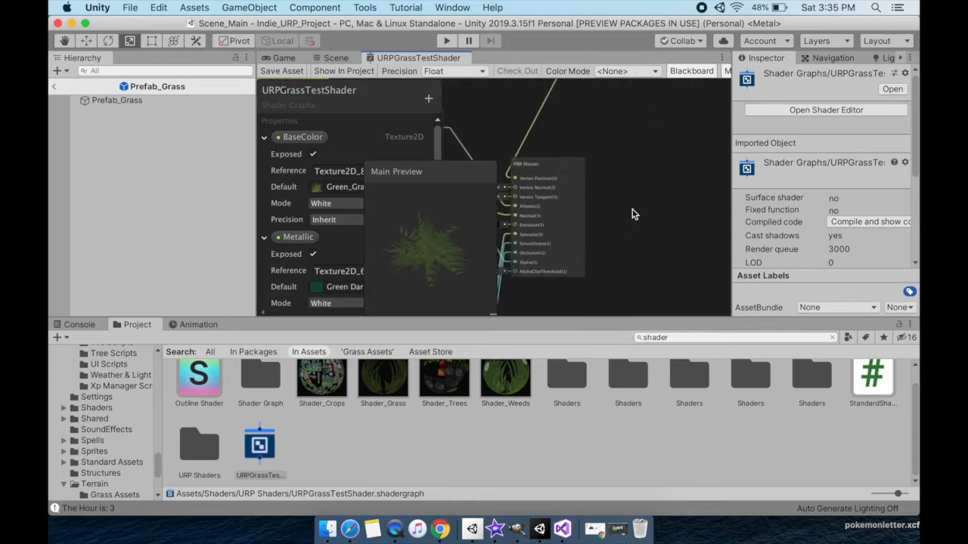
{"action": "left_click_drag", "start_coordinate": [637, 201], "coordinate": [643, 203], "text": "alt"}
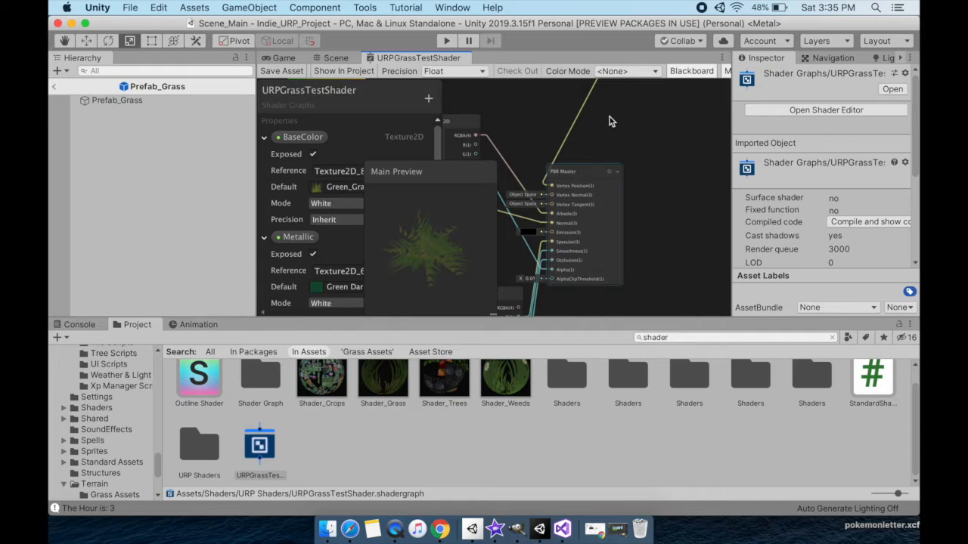
{"action": "left_click_drag", "start_coordinate": [651, 106], "coordinate": [617, 233], "text": "alt"}
{"action": "left_click_drag", "start_coordinate": [650, 195], "coordinate": [639, 257], "text": "alt"}
{"action": "left_click_drag", "start_coordinate": [678, 138], "coordinate": [665, 97], "text": "alt"}
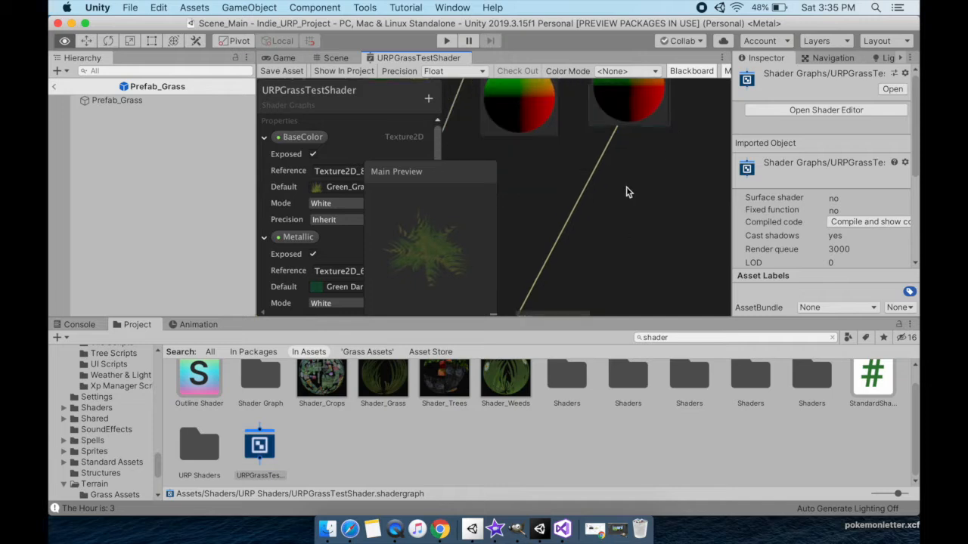
{"action": "scroll", "coordinate": [626, 192], "scroll_direction": "down", "scroll_amount": 5}
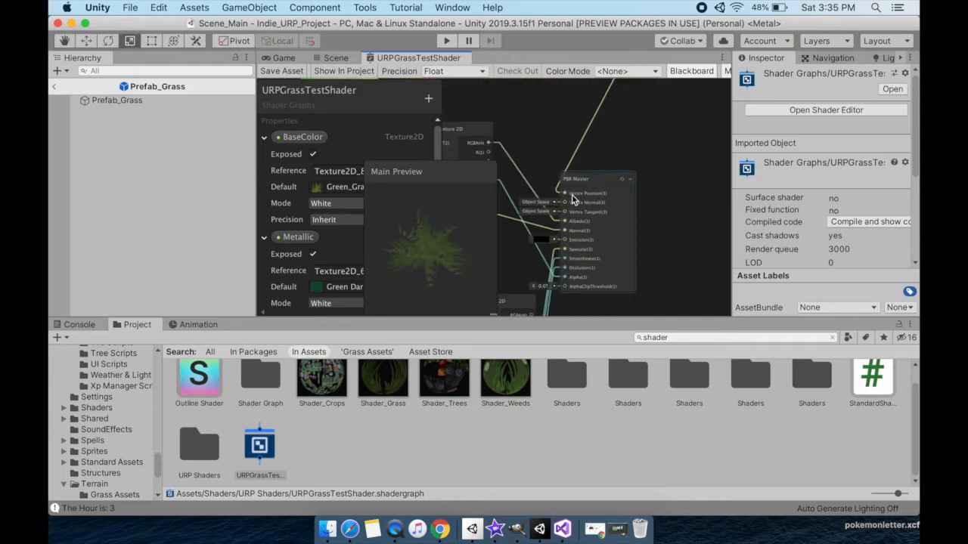
{"action": "left_click_drag", "start_coordinate": [447, 240], "coordinate": [444, 281]}
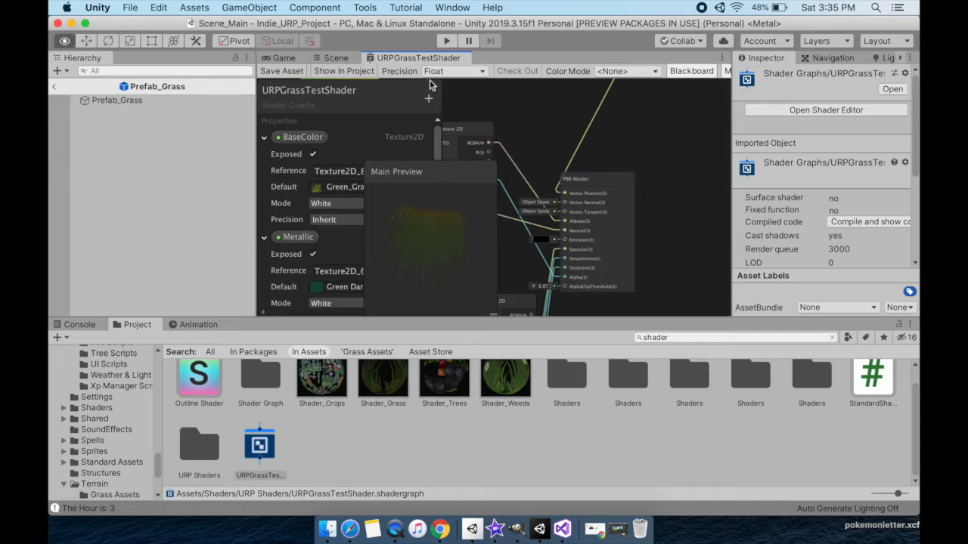
{"action": "mouse_move", "coordinate": [452, 233]}
{"action": "left_mouse_down", "text": "alt"}
{"action": "mouse_move", "coordinate": [393, 320]}
{"action": "mouse_move", "coordinate": [446, 206]}
{"action": "mouse_move", "coordinate": [496, 236]}
{"action": "mouse_move", "coordinate": [413, 215]}
{"action": "mouse_move", "coordinate": [403, 237]}
{"action": "left_mouse_up", "text": "alt"}
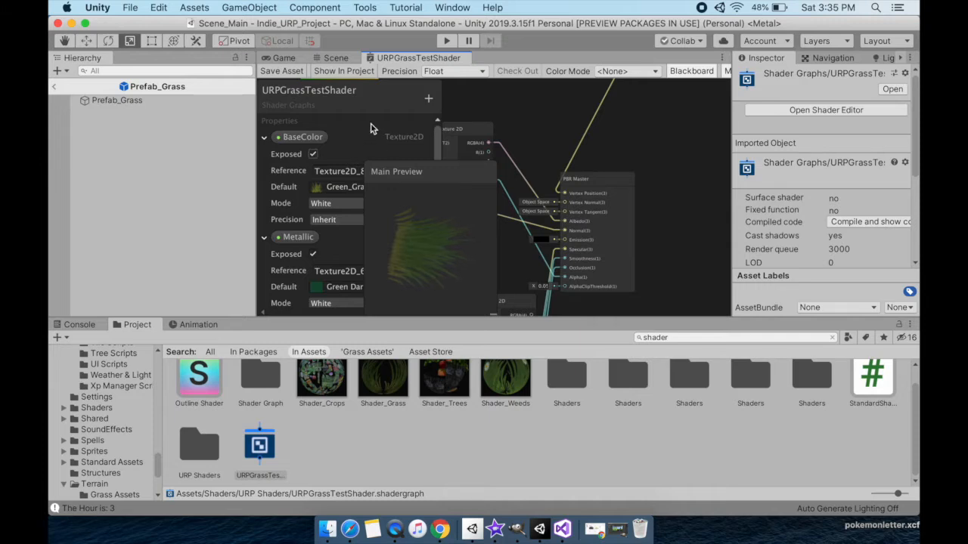
Return to the scene and look closely at the grass prefab's model.
{"action": "left_click", "coordinate": [335, 59]}
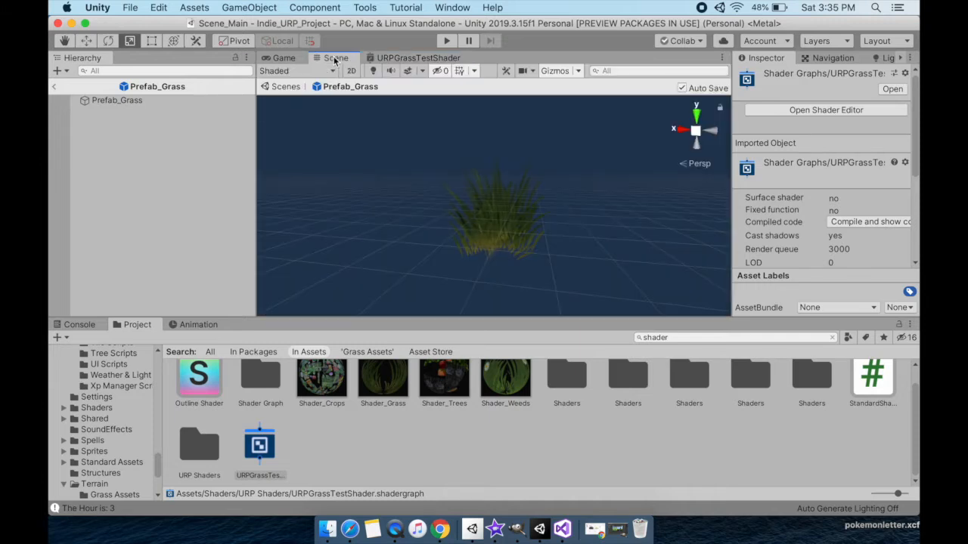
{"action": "scroll", "coordinate": [616, 255], "scroll_direction": "up", "scroll_amount": 5}
{"action": "scroll", "coordinate": [614, 255], "scroll_direction": "down", "scroll_amount": 5}
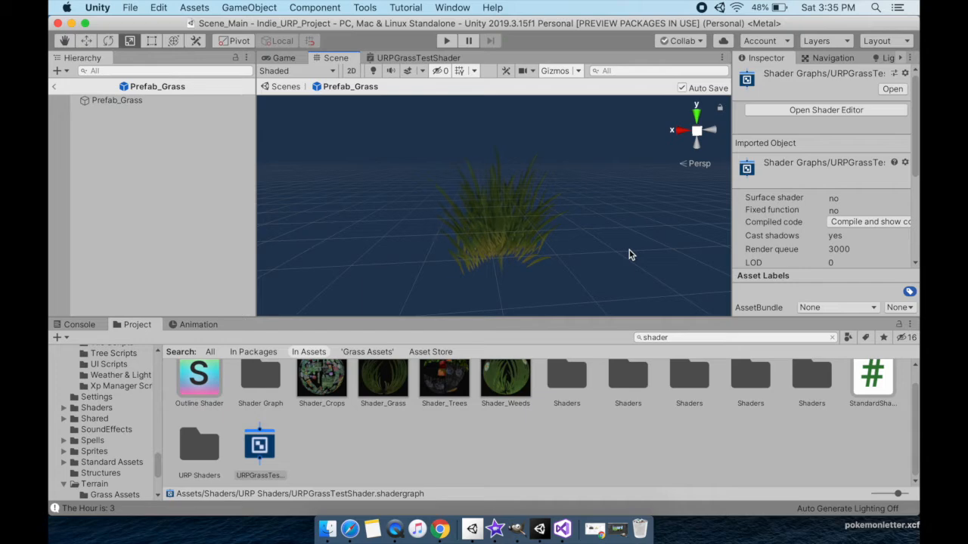
Locate the mesh asset used by Prefab_Grass and place a copy of it in the prefab.
{"action": "left_click", "coordinate": [163, 103]}
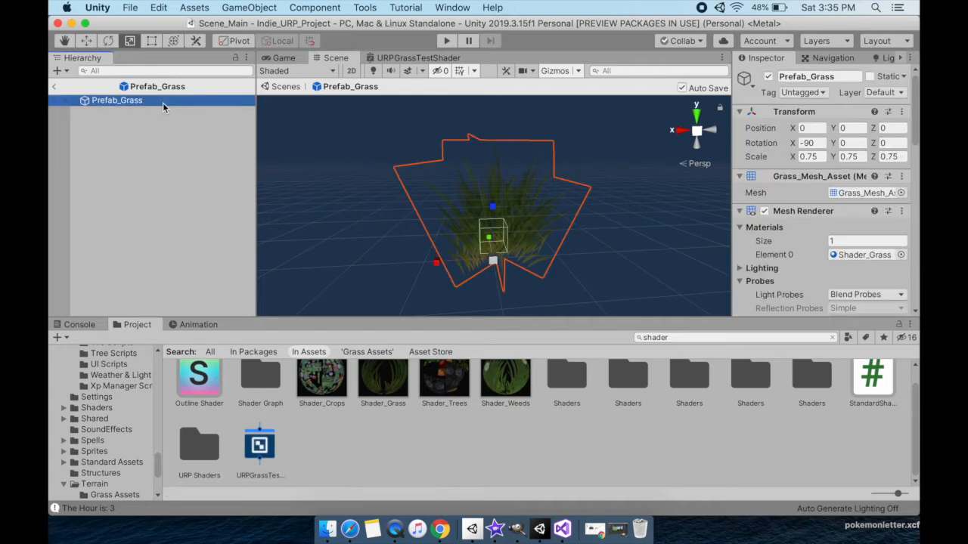
{"action": "left_click", "coordinate": [862, 193]}
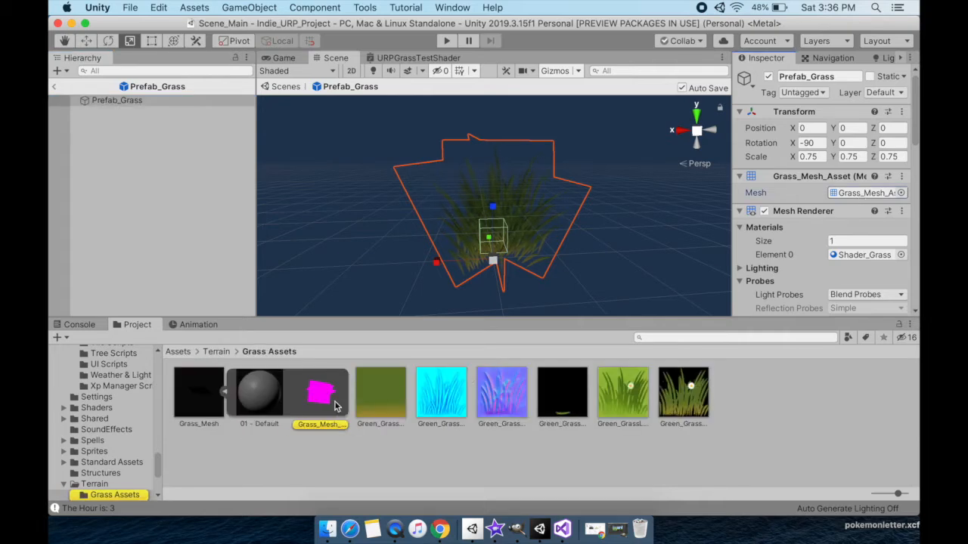
{"action": "left_click_drag", "start_coordinate": [335, 406], "coordinate": [569, 255]}
Search the project for "mat" and apply the grey bow material to the added grass mesh.
{"action": "left_click", "coordinate": [695, 337]}
{"action": "type", "text": "mat"}
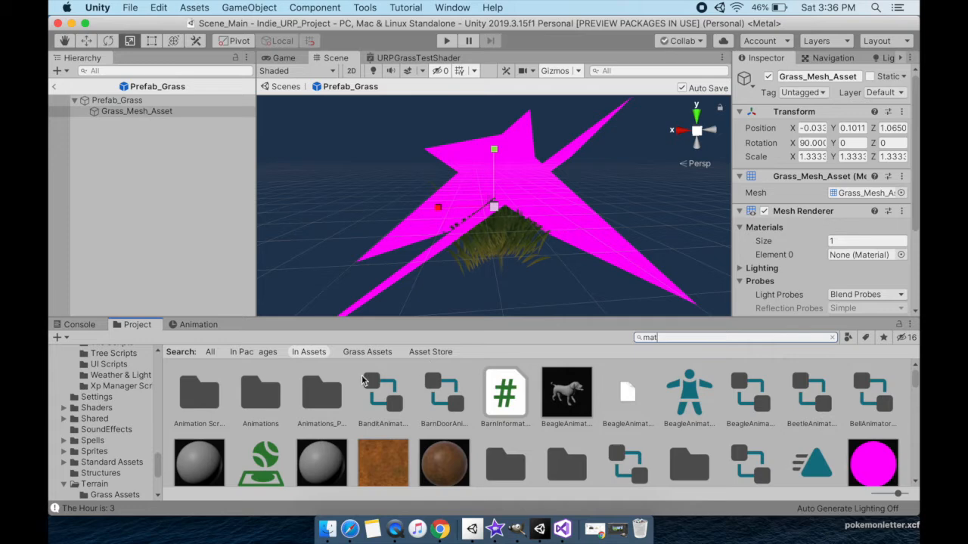
{"action": "left_click_drag", "start_coordinate": [322, 463], "coordinate": [523, 193]}
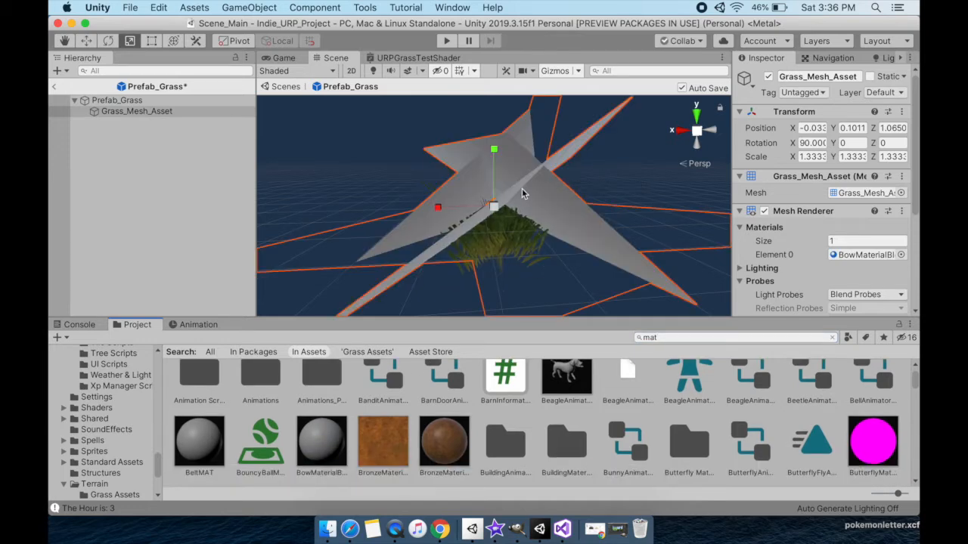
Toggle Prefab_Grass inactive and back to active.
{"action": "left_click", "coordinate": [189, 100]}
{"action": "left_click", "coordinate": [767, 77]}
{"action": "left_click", "coordinate": [767, 77]}
Raise the child Grass_Mesh_Asset above the grass clump to Z position 1.8 and examine its shape from several angles.
{"action": "left_click", "coordinate": [151, 111]}
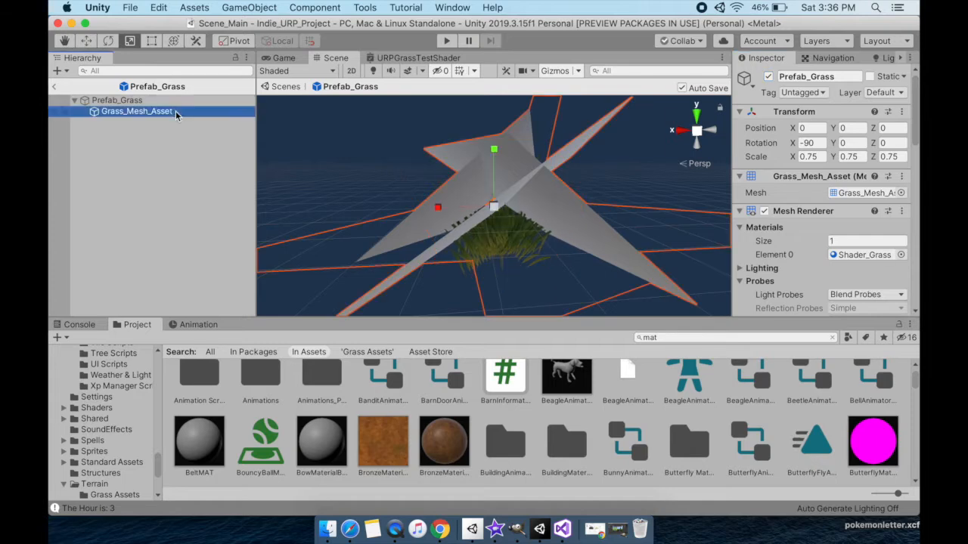
{"action": "key", "text": "w"}
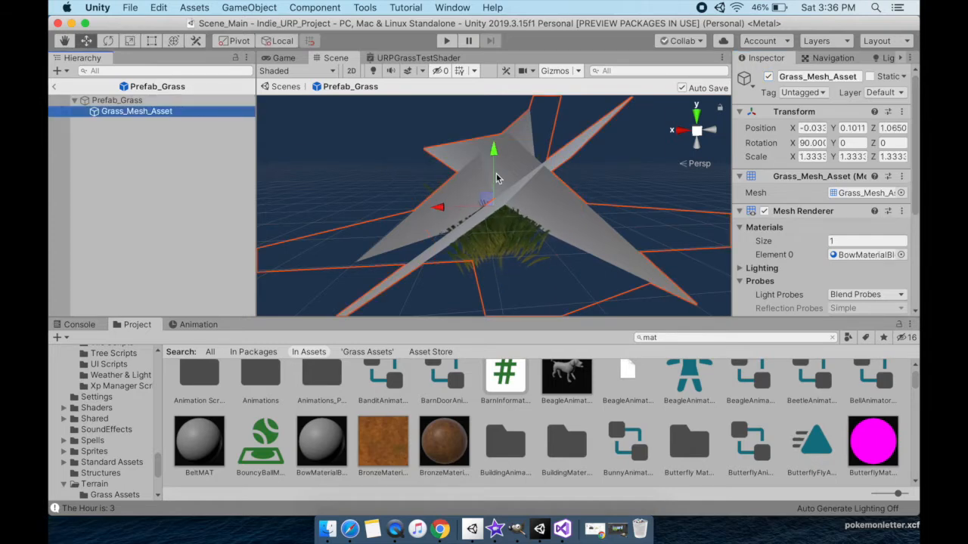
{"action": "left_click_drag", "start_coordinate": [497, 174], "coordinate": [496, 134]}
{"action": "scroll", "coordinate": [505, 159], "scroll_direction": "down", "scroll_amount": 2}
{"action": "left_click_drag", "start_coordinate": [478, 183], "coordinate": [526, 186], "text": "alt"}
{"action": "scroll", "coordinate": [579, 239], "scroll_direction": "down", "scroll_amount": 3}
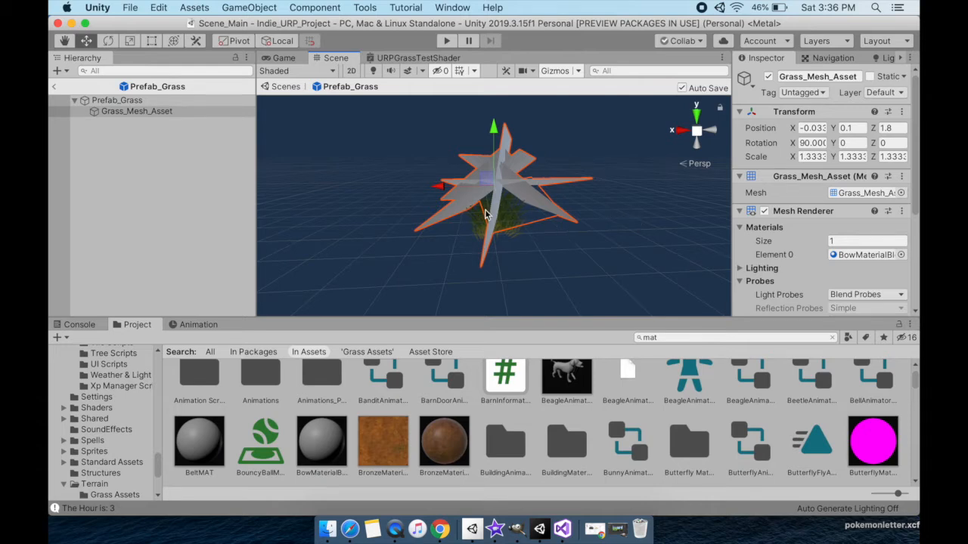
{"action": "left_click_drag", "start_coordinate": [438, 189], "coordinate": [522, 208], "text": "alt"}
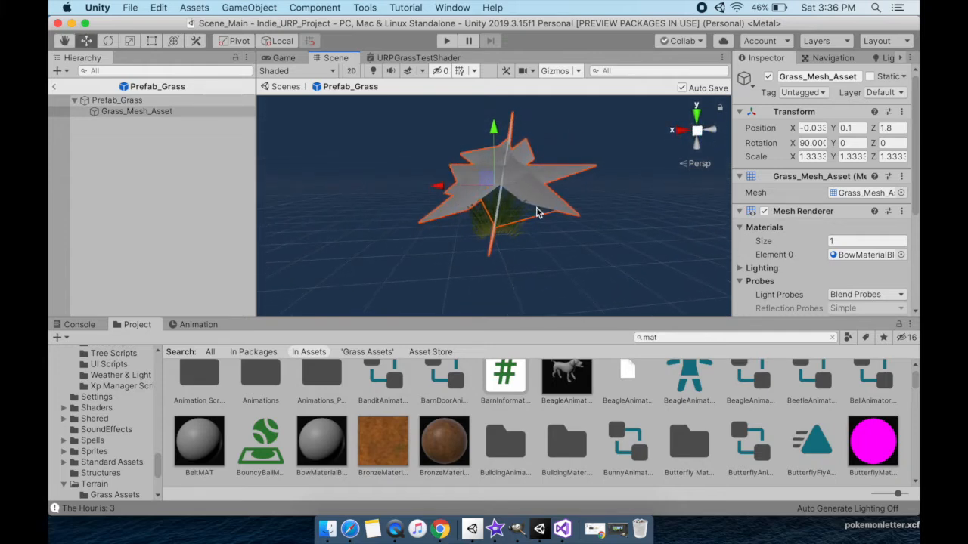
{"action": "mouse_move", "coordinate": [469, 250]}
{"action": "left_mouse_down", "text": "alt"}
{"action": "mouse_move", "coordinate": [560, 196]}
{"action": "mouse_move", "coordinate": [561, 125]}
{"action": "mouse_move", "coordinate": [480, 245]}
{"action": "left_mouse_up", "text": "alt"}
Delete the child Grass_Mesh_Asset from Prefab_Grass.
{"action": "left_click", "coordinate": [187, 111]}
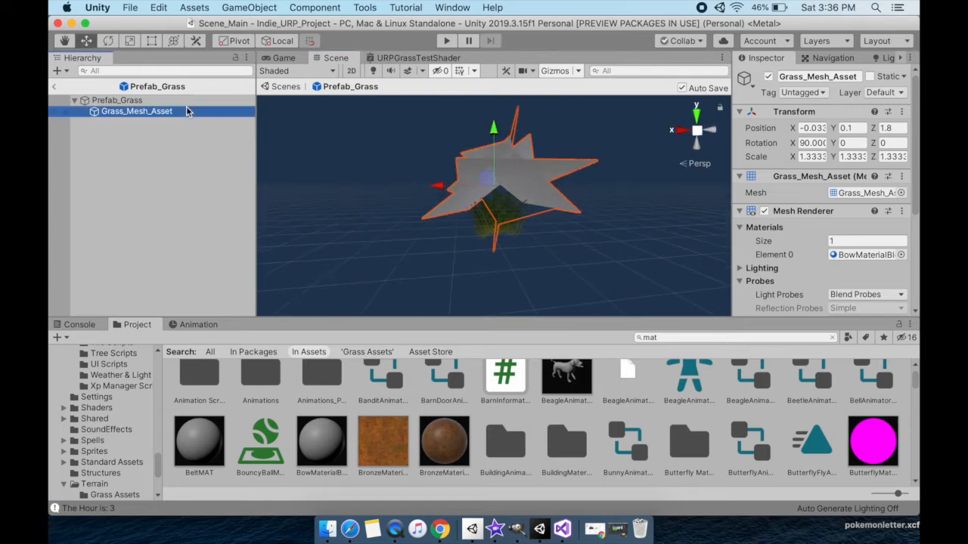
{"action": "key", "text": "super+BackSpace"}
Locate the Shader_Grass material of Prefab_Grass and set its BaseColor texture to Green_GrassLight_AlbedoA.
{"action": "left_click", "coordinate": [151, 101]}
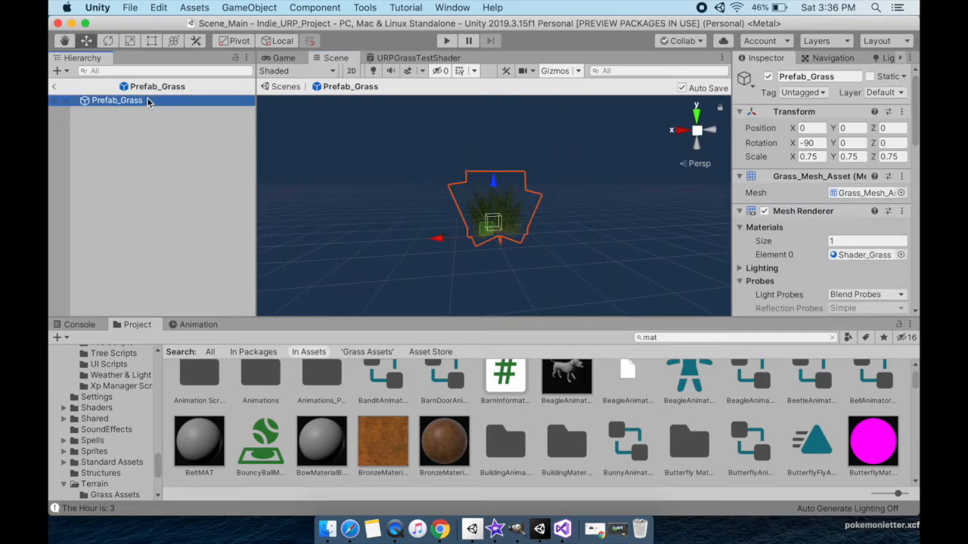
{"action": "left_click", "coordinate": [849, 256]}
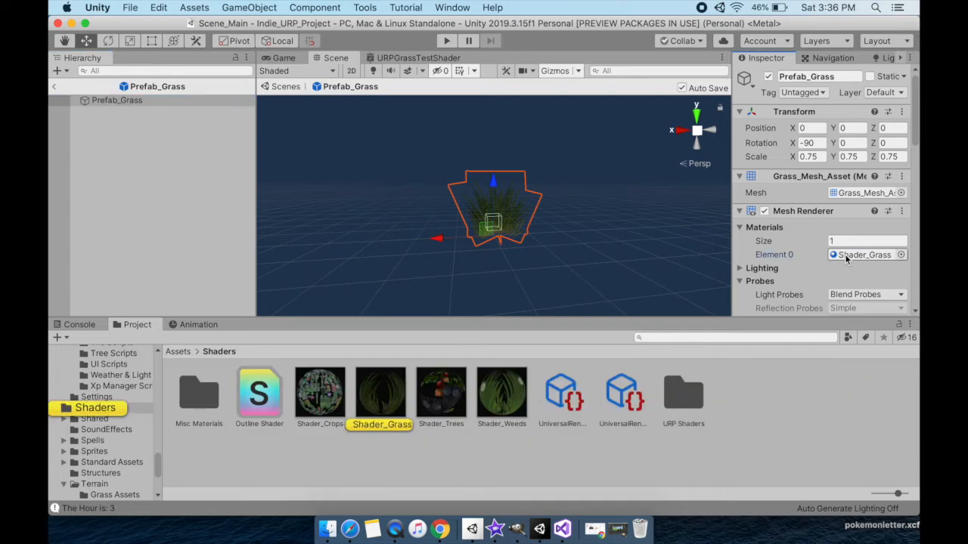
{"action": "left_click", "coordinate": [380, 393]}
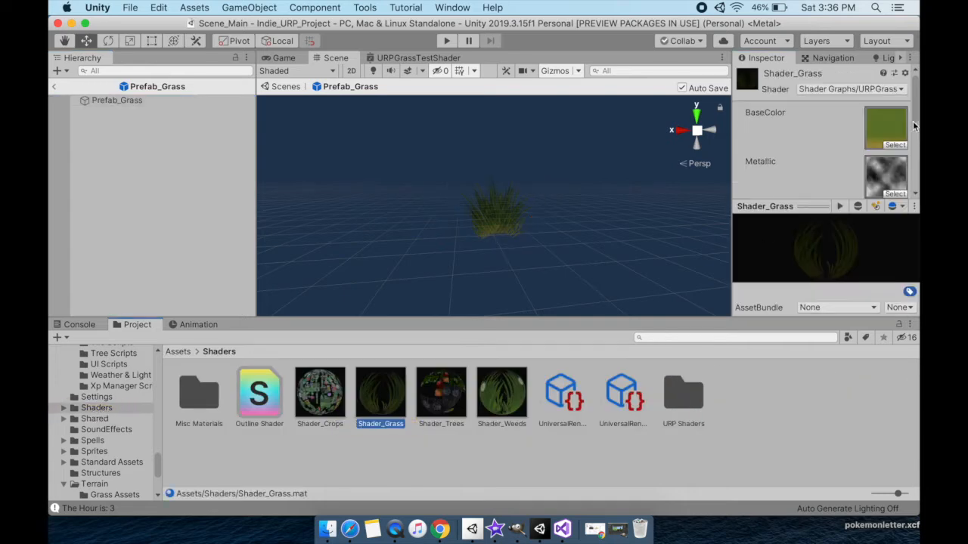
{"action": "left_click", "coordinate": [898, 137]}
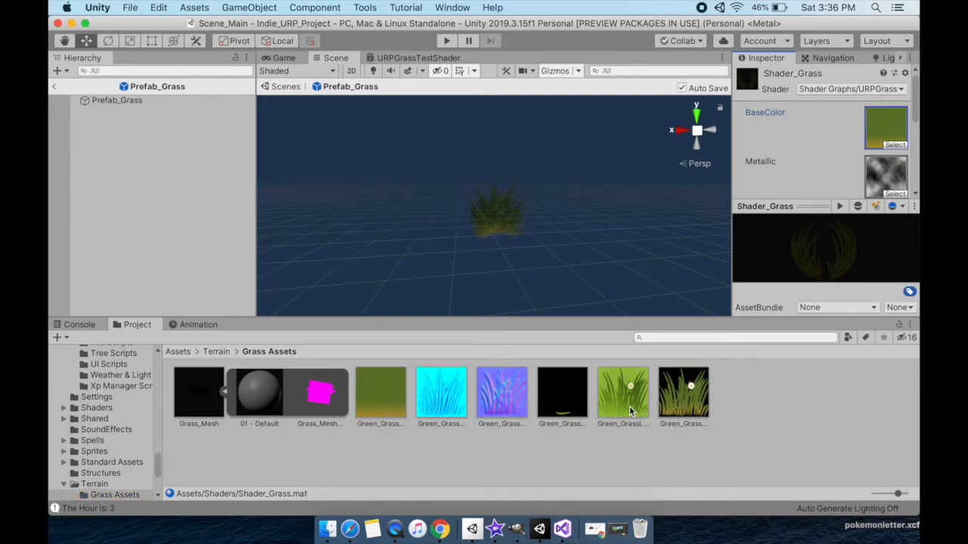
{"action": "left_click_drag", "start_coordinate": [622, 407], "coordinate": [874, 100]}
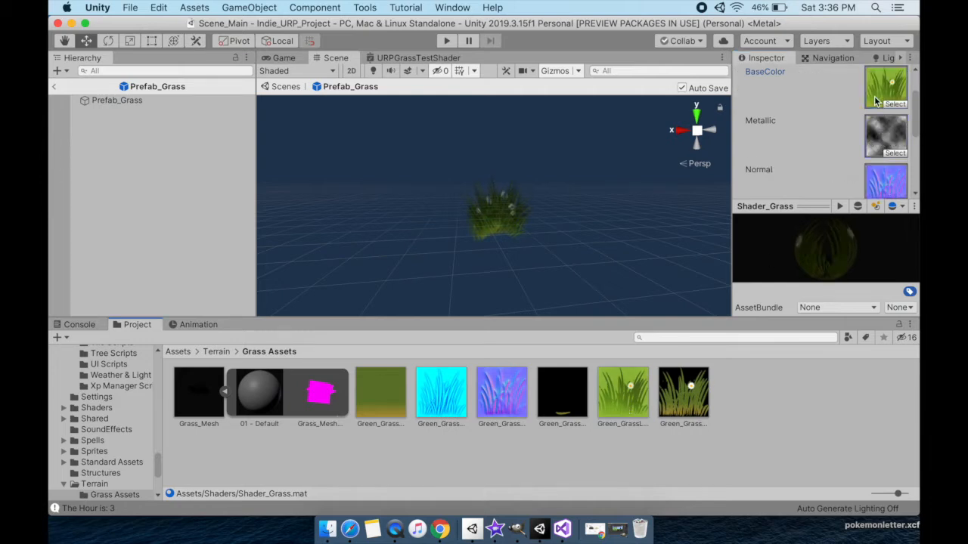
View the Green_GrassLight_AlbedoA.tga and Green_Grass_AlbedoA.tga textures in Preview and return to Unity.
{"action": "double_click", "coordinate": [622, 407]}
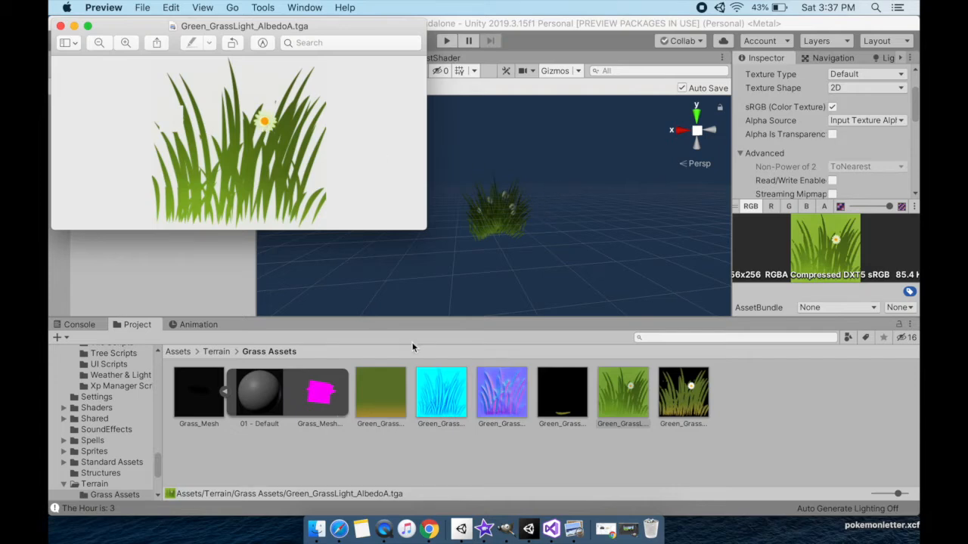
{"action": "left_click", "coordinate": [61, 26]}
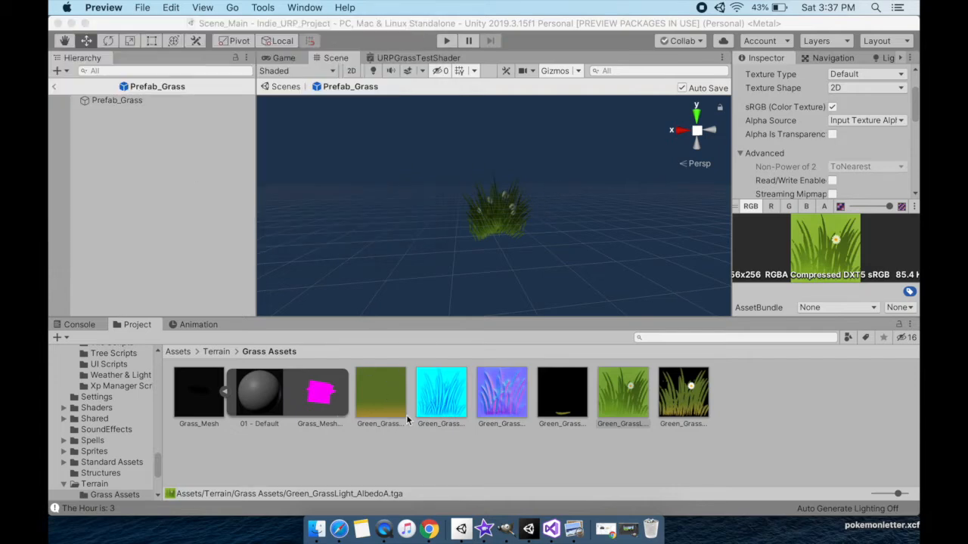
{"action": "double_click", "coordinate": [390, 407]}
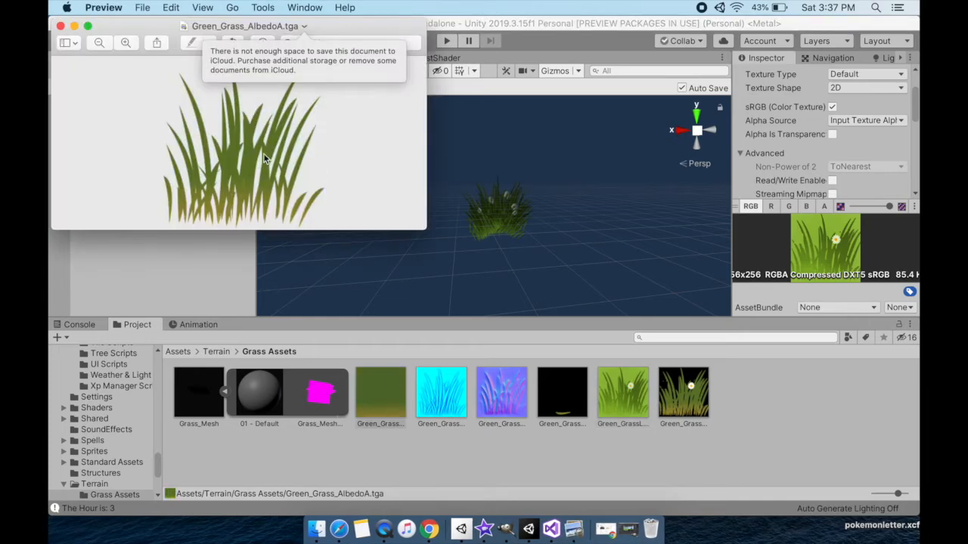
{"action": "left_click", "coordinate": [373, 391]}
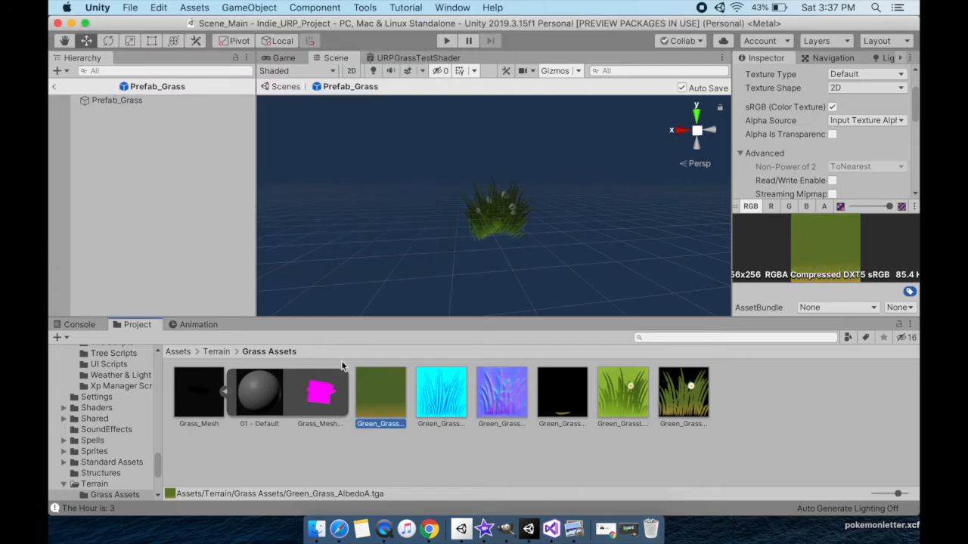
Set the BaseColor texture of Prefab_Grass's Shader_Grass material to Green_Grass_AlbedoA and view the clump up close.
{"action": "left_click", "coordinate": [155, 104]}
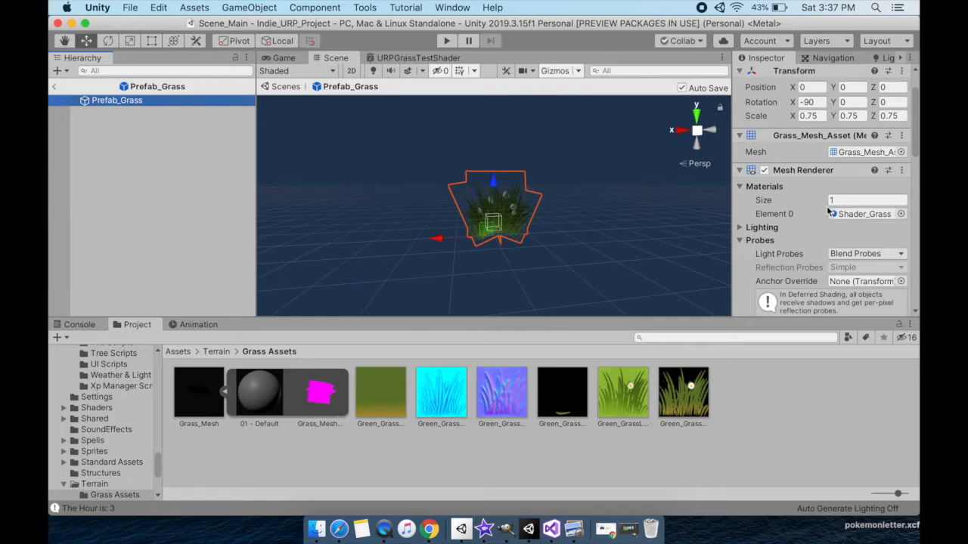
{"action": "scroll", "coordinate": [830, 211], "scroll_direction": "down", "scroll_amount": 6}
{"action": "scroll", "coordinate": [830, 211], "scroll_direction": "up", "scroll_amount": 1}
{"action": "scroll", "coordinate": [857, 189], "scroll_direction": "down", "scroll_amount": 5}
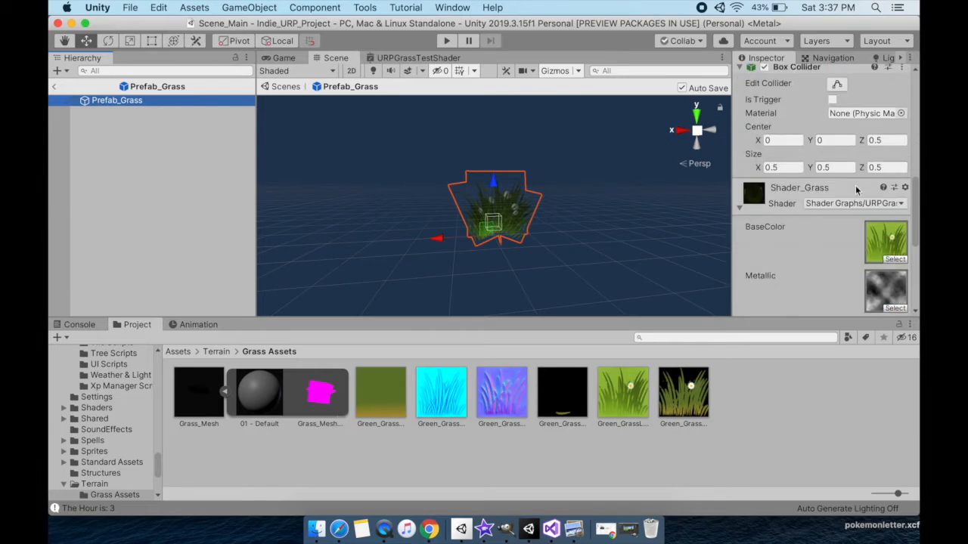
{"action": "left_click_drag", "start_coordinate": [389, 393], "coordinate": [868, 251]}
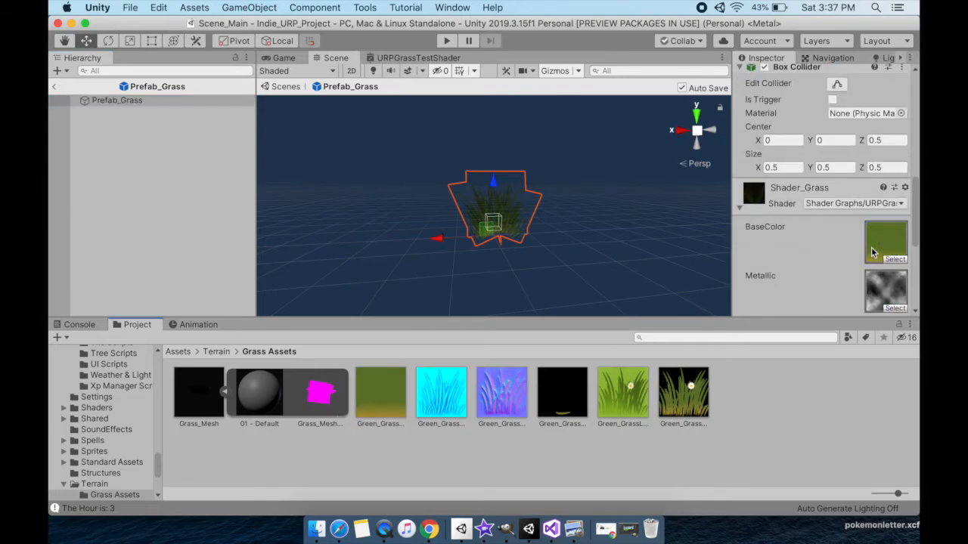
{"action": "scroll", "coordinate": [643, 257], "scroll_direction": "up", "scroll_amount": 3}
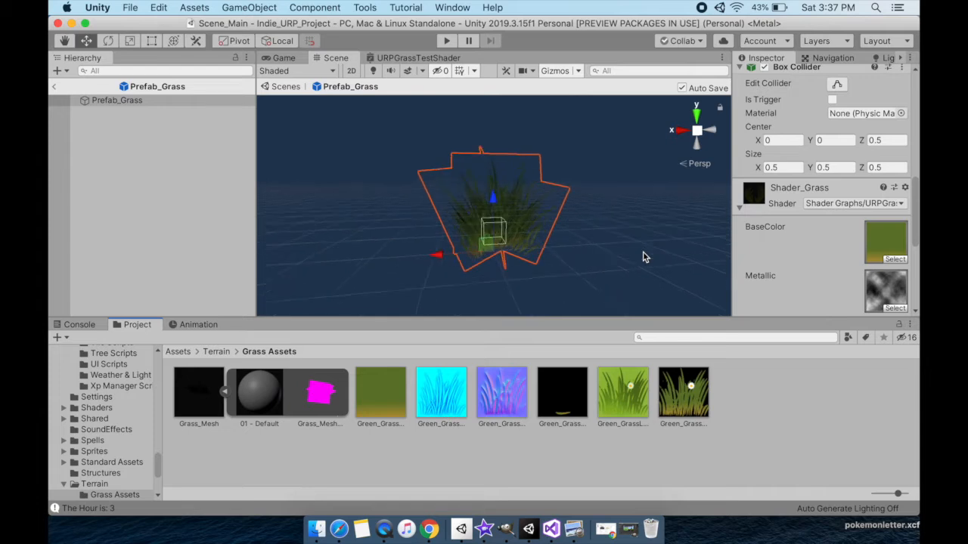
Set the Shader_Grass material's Wind Movement X to 3.65, Wind Density to 0.34 and Wind Strength to 0.77.
{"action": "scroll", "coordinate": [792, 231], "scroll_direction": "down", "scroll_amount": 3}
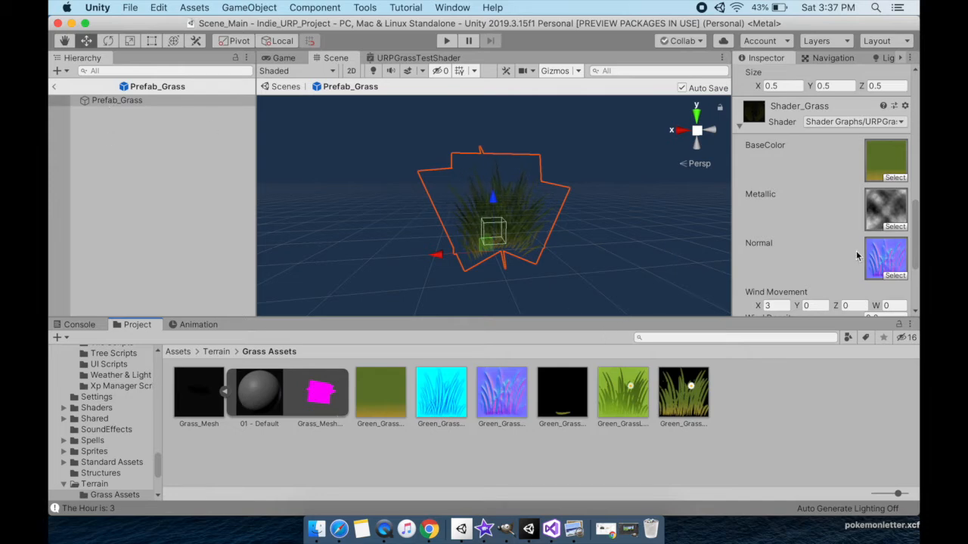
{"action": "scroll", "coordinate": [856, 255], "scroll_direction": "down", "scroll_amount": 4}
{"action": "left_click_drag", "start_coordinate": [758, 219], "coordinate": [771, 218]}
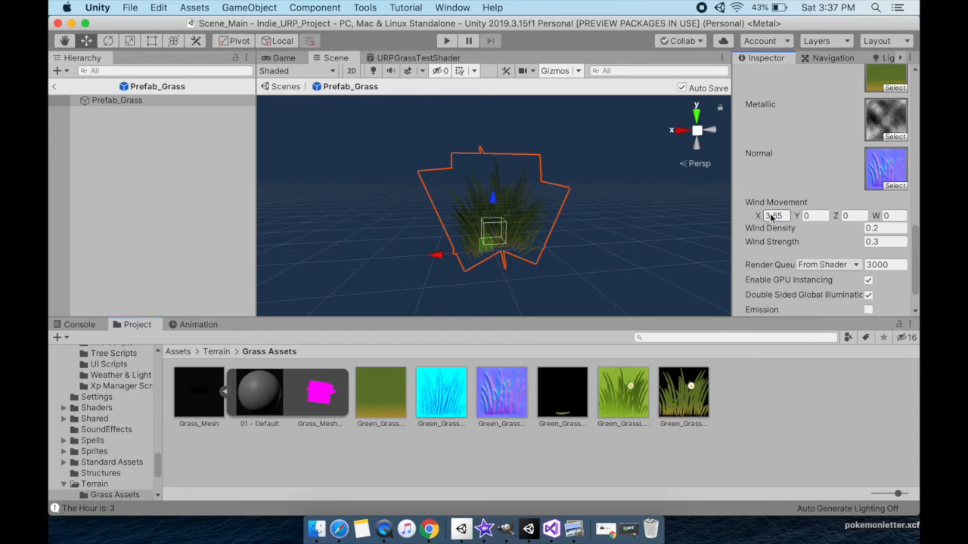
{"action": "left_click_drag", "start_coordinate": [774, 228], "coordinate": [787, 243]}
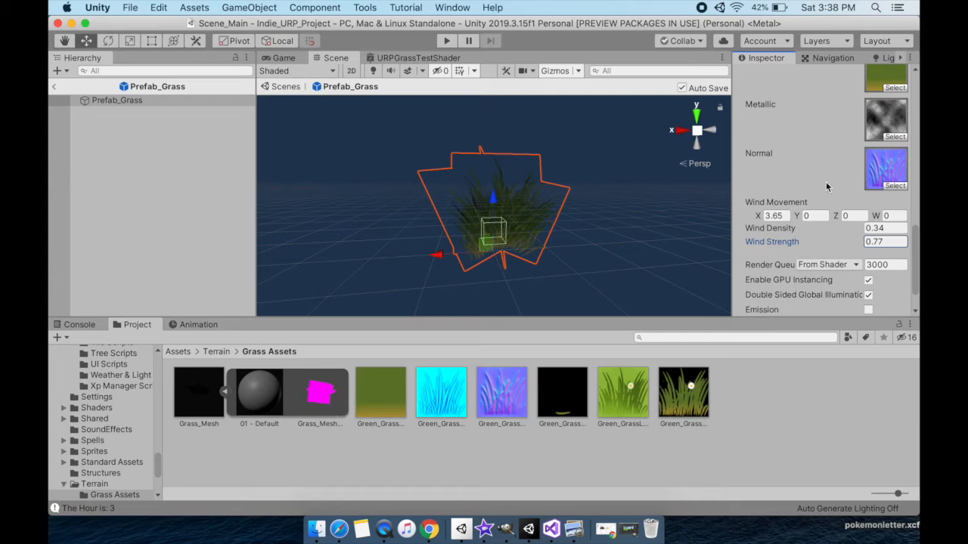
Expand the Plant component of Prefab_Grass and open its Plant script in Visual Studio.
{"action": "scroll", "coordinate": [825, 182], "scroll_direction": "up", "scroll_amount": 3}
{"action": "left_click", "coordinate": [740, 115]}
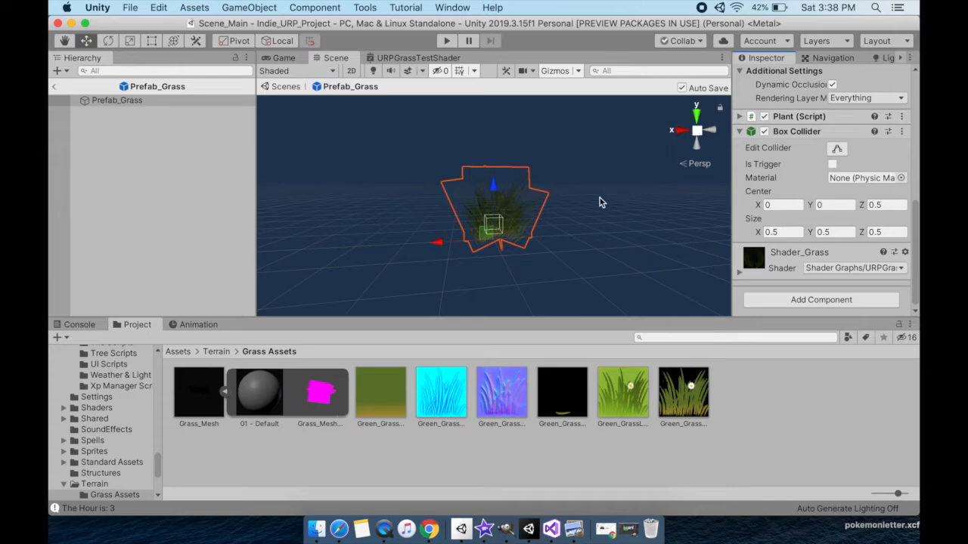
{"action": "left_click", "coordinate": [739, 118]}
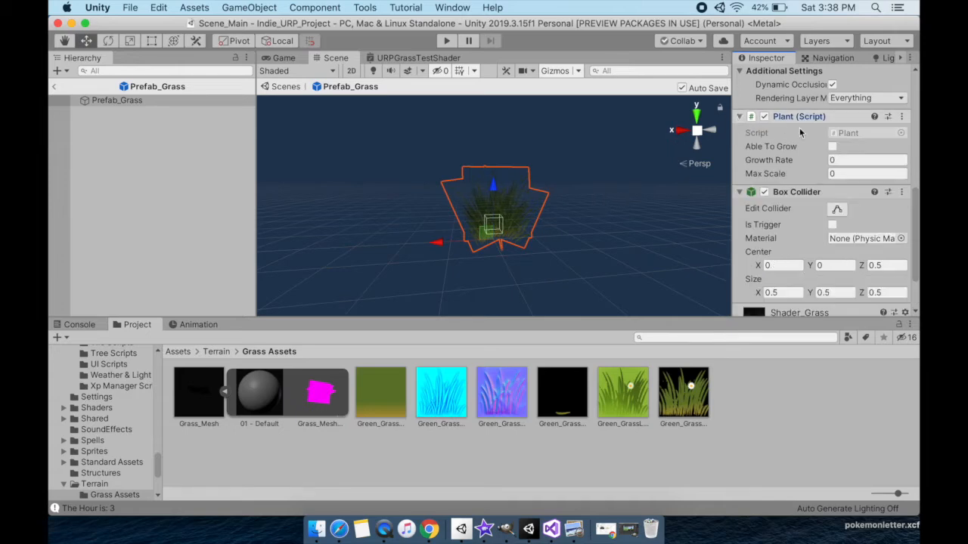
{"action": "left_click", "coordinate": [851, 134]}
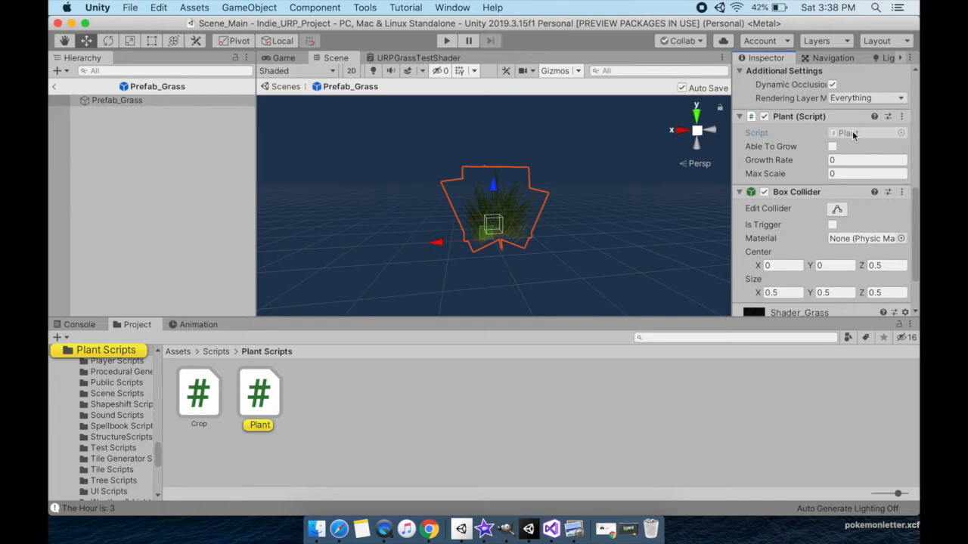
{"action": "double_click", "coordinate": [852, 132]}
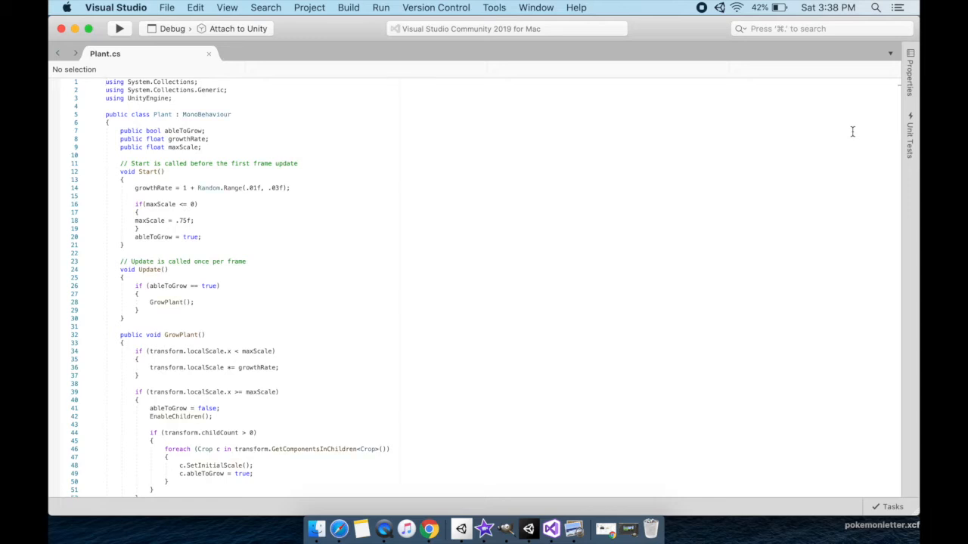
Read Plant.cs to examine how Update uses ableToGrow to call GrowPlant and how Start sets growthRate and maxScale.
{"action": "left_click", "coordinate": [449, 252]}
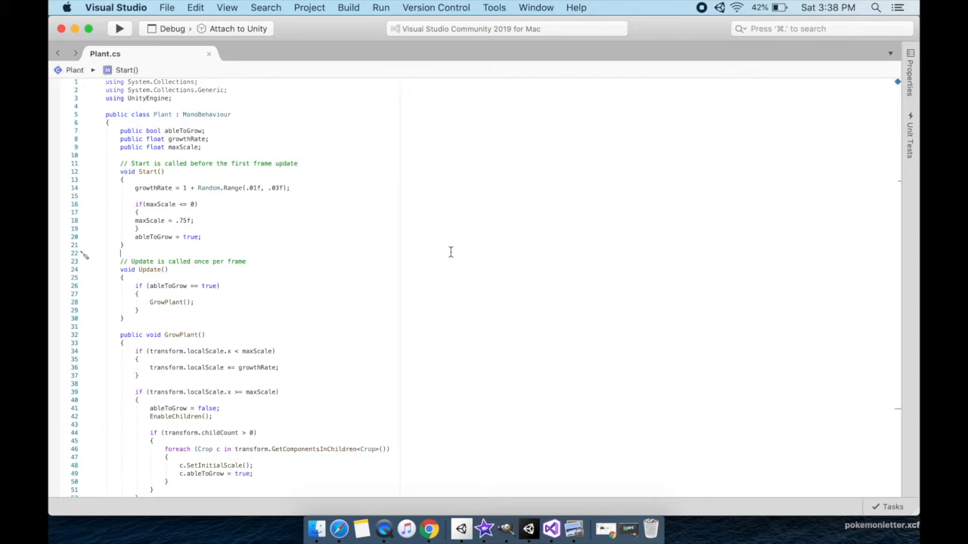
{"action": "scroll", "coordinate": [260, 219], "scroll_direction": "down", "scroll_amount": 2}
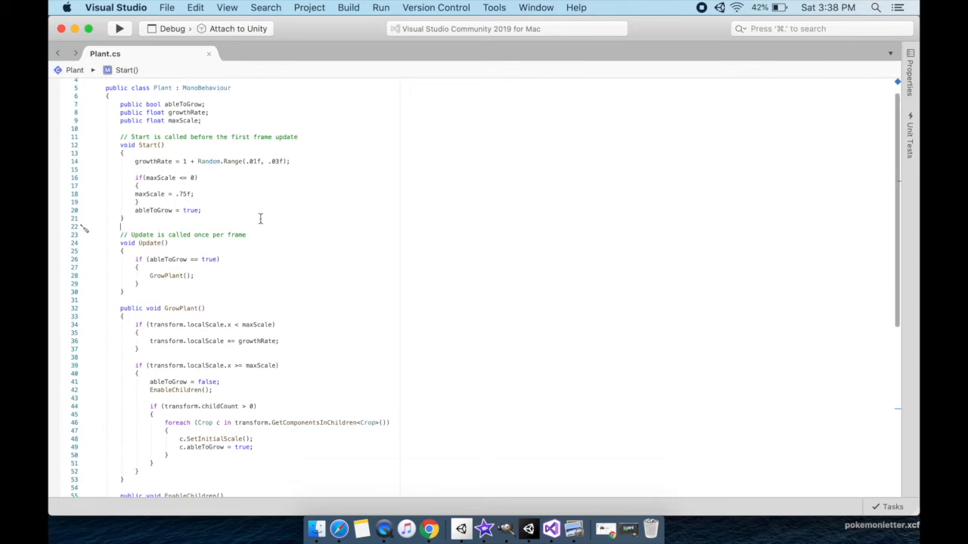
{"action": "left_click", "coordinate": [166, 259]}
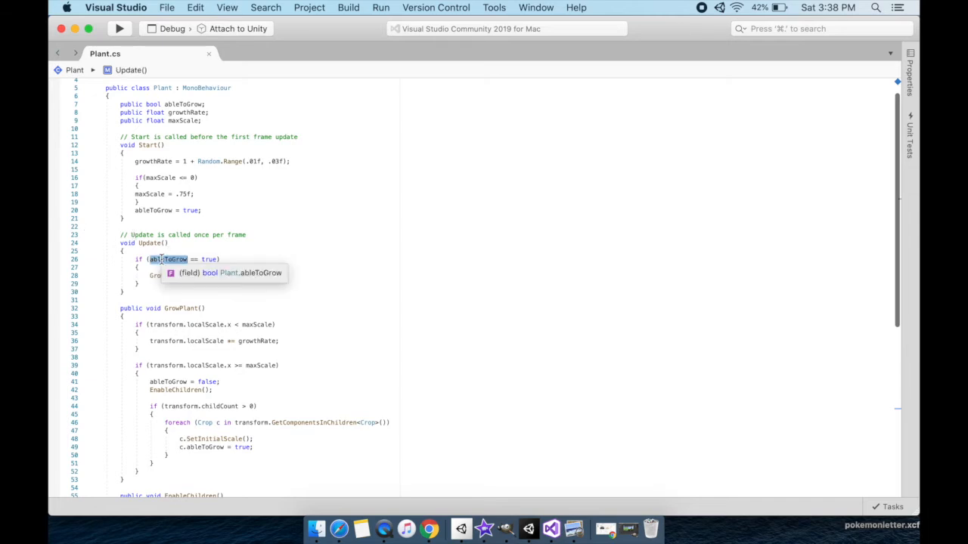
{"action": "left_click", "coordinate": [224, 253]}
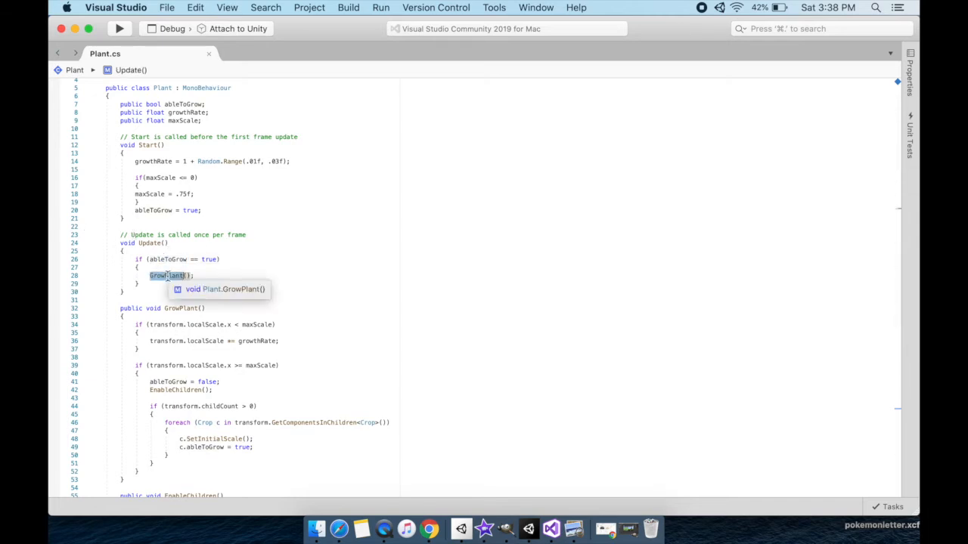
{"action": "left_click", "coordinate": [330, 315]}
{"action": "scroll", "coordinate": [331, 315], "scroll_direction": "down", "scroll_amount": 2}
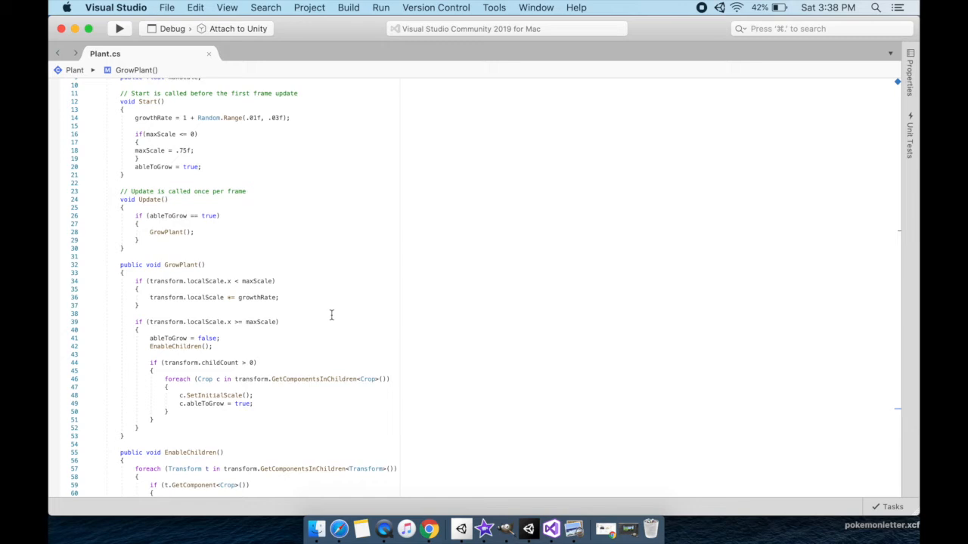
{"action": "scroll", "coordinate": [330, 314], "scroll_direction": "up", "scroll_amount": 2}
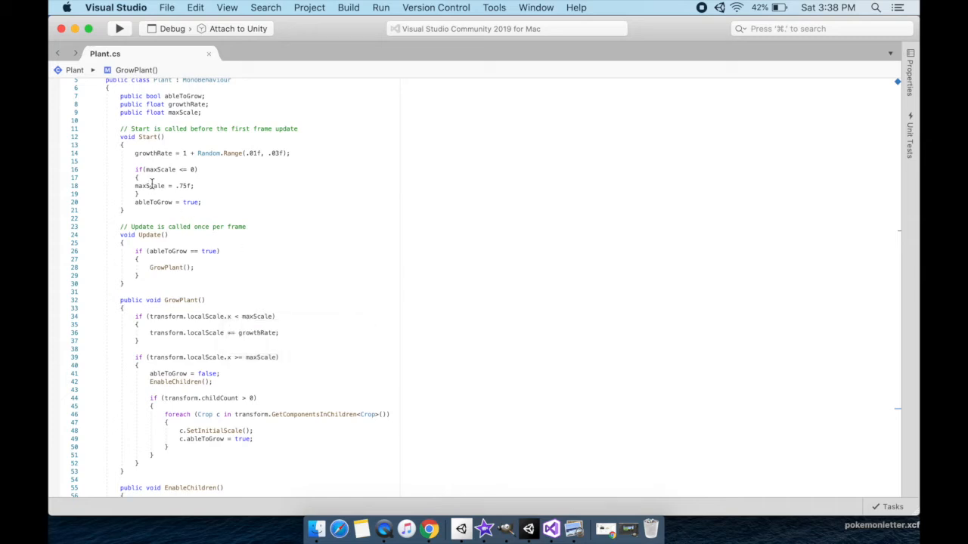
{"action": "left_click", "coordinate": [151, 186]}
{"action": "left_click", "coordinate": [312, 336]}
Examine GrowPlant's handling of plants at maxScale, including the ableToGrow setting for child crops, and read the methods below it.
{"action": "scroll", "coordinate": [312, 336], "scroll_direction": "down", "scroll_amount": 3}
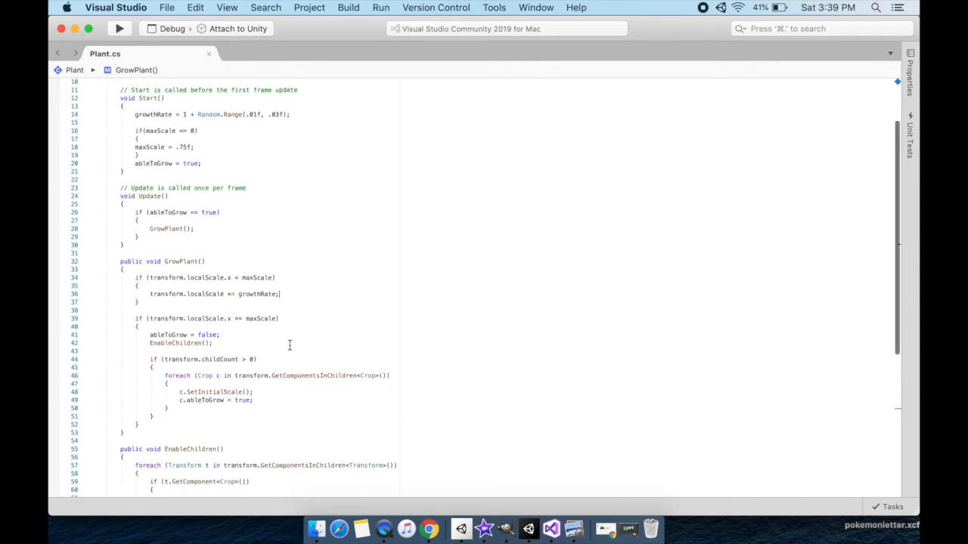
{"action": "scroll", "coordinate": [280, 338], "scroll_direction": "down", "scroll_amount": 1}
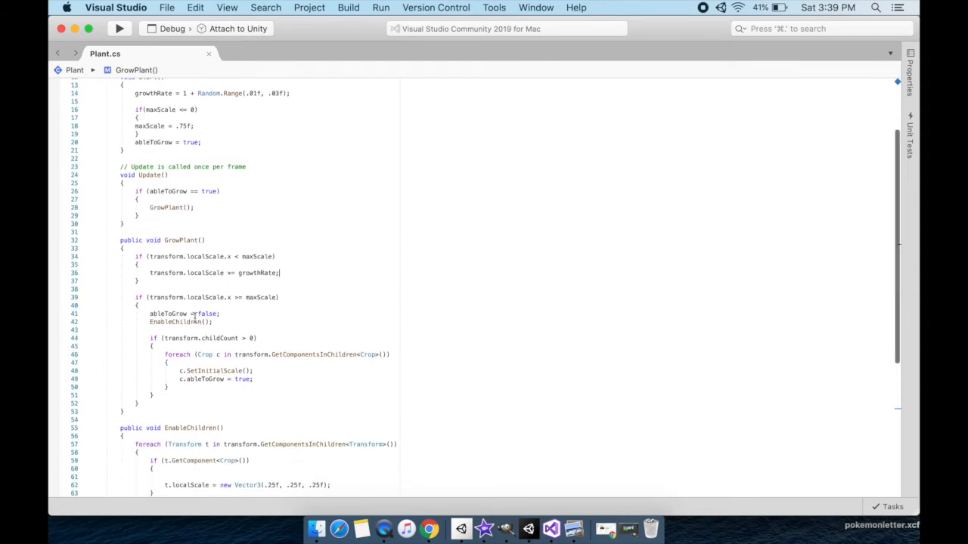
{"action": "scroll", "coordinate": [290, 377], "scroll_direction": "down", "scroll_amount": 1}
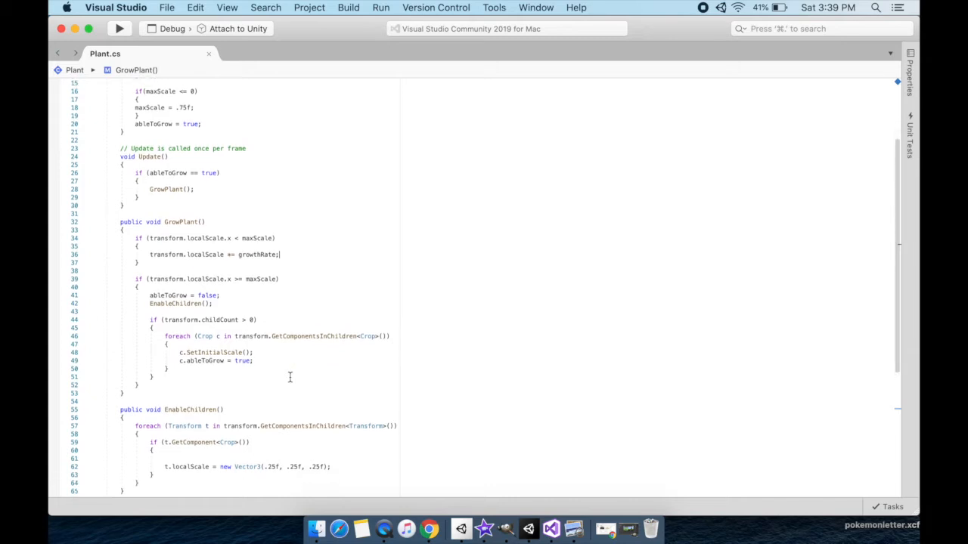
{"action": "double_click", "coordinate": [206, 357]}
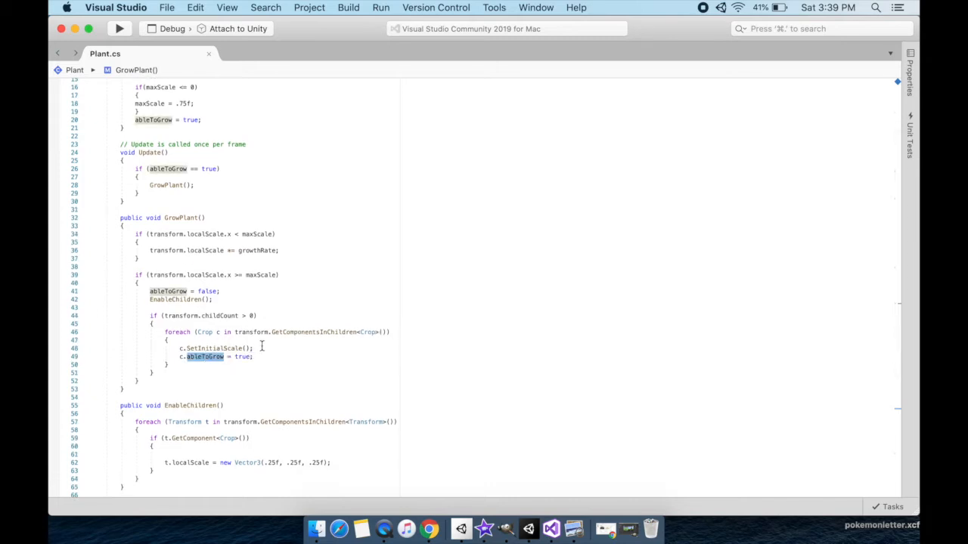
{"action": "left_click", "coordinate": [262, 337]}
{"action": "scroll", "coordinate": [263, 332], "scroll_direction": "down", "scroll_amount": 2}
{"action": "scroll", "coordinate": [263, 332], "scroll_direction": "down", "scroll_amount": 3}
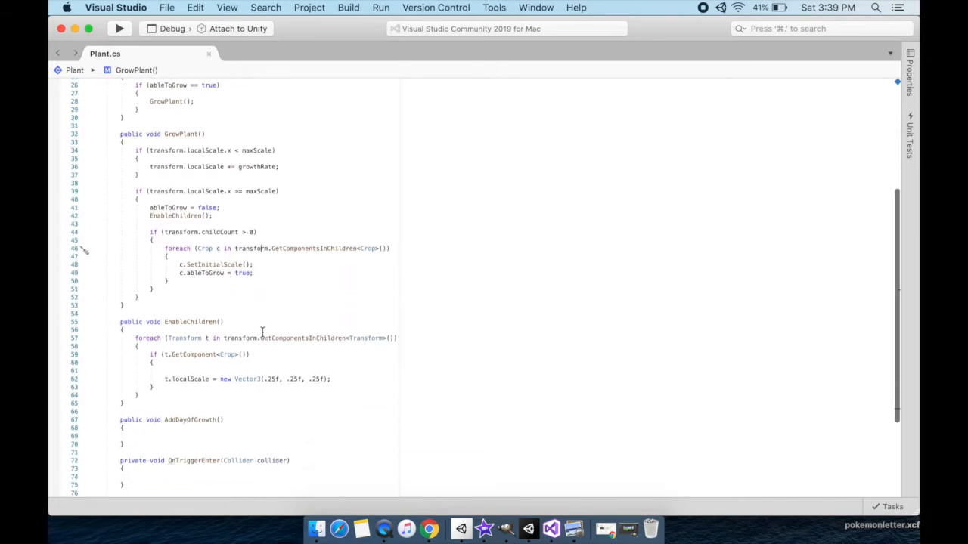
{"action": "scroll", "coordinate": [262, 333], "scroll_direction": "down", "scroll_amount": 5}
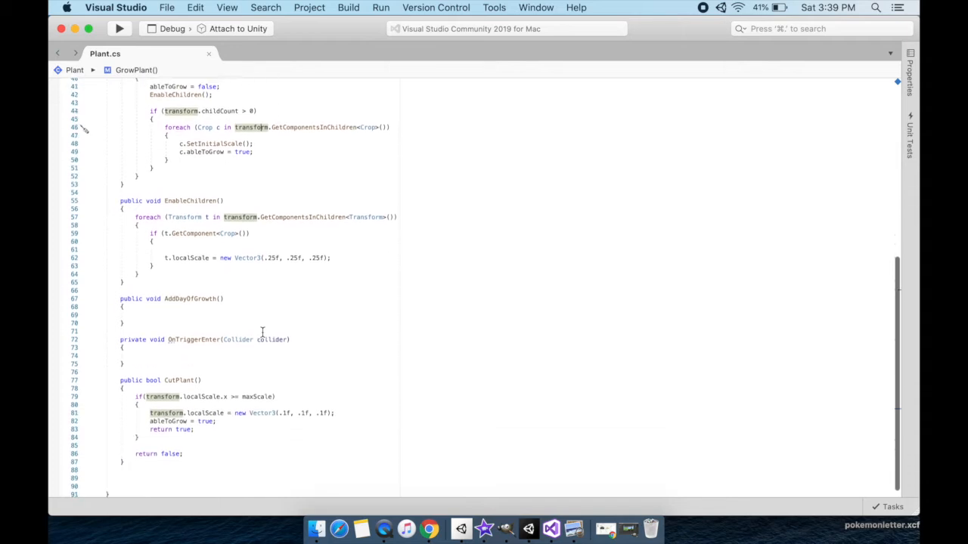
{"action": "scroll", "coordinate": [262, 333], "scroll_direction": "up", "scroll_amount": 8}
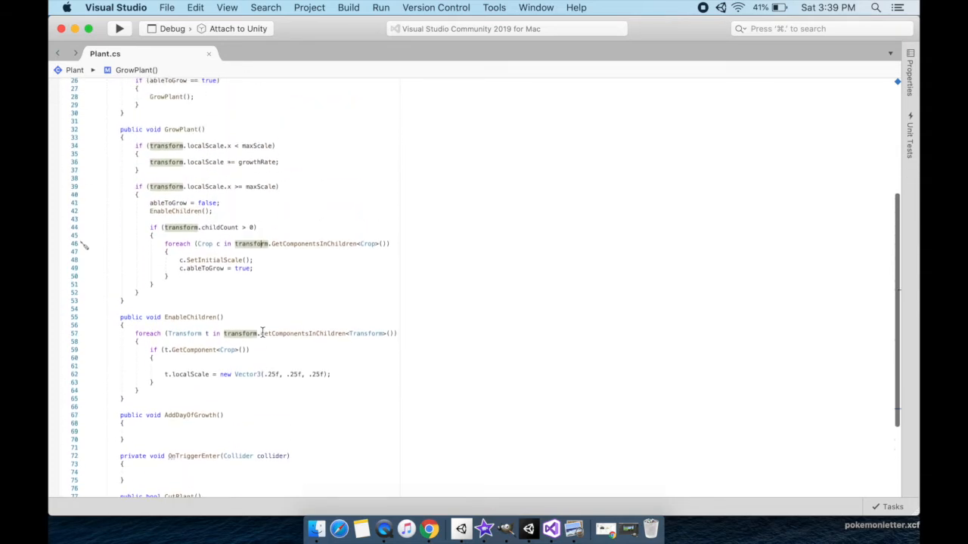
Review how the Update method calls GrowPlant and locate the GrowPlant definition in Plant.cs.
{"action": "left_click", "coordinate": [307, 213]}
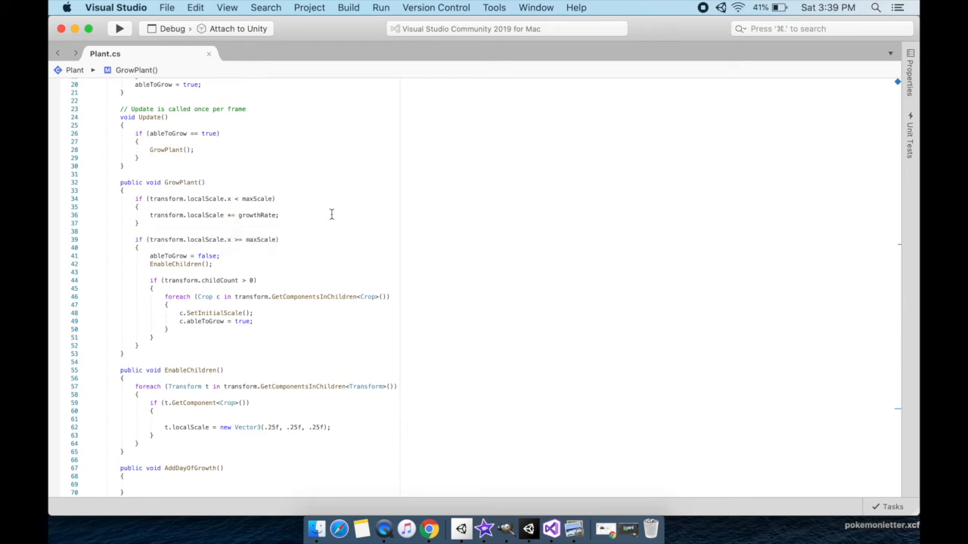
{"action": "scroll", "coordinate": [331, 215], "scroll_direction": "up", "scroll_amount": 5}
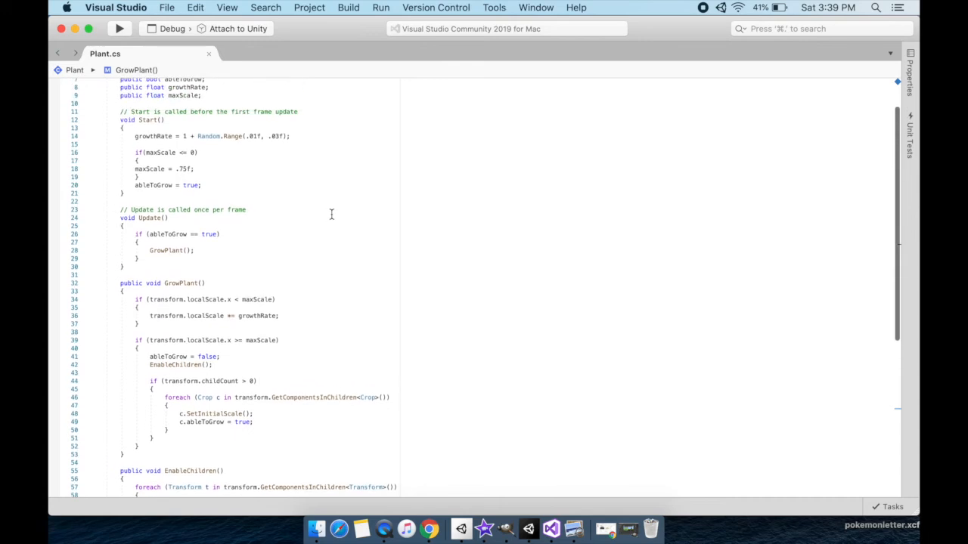
{"action": "scroll", "coordinate": [331, 215], "scroll_direction": "up", "scroll_amount": 1}
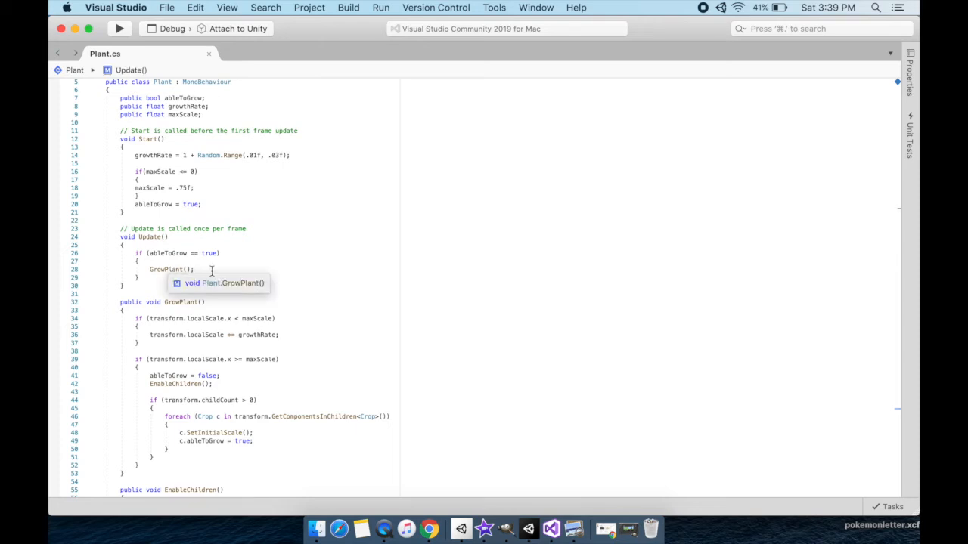
{"action": "left_click", "coordinate": [175, 299]}
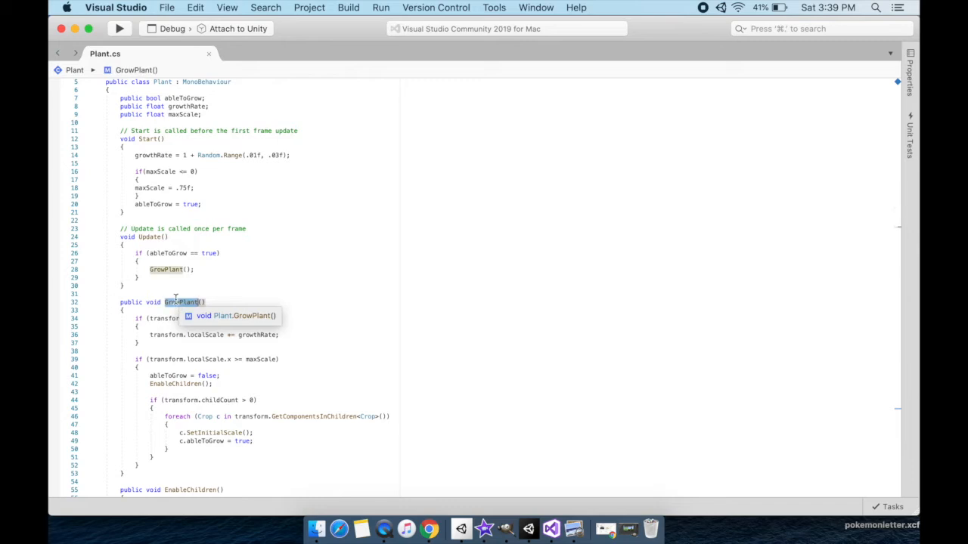
{"action": "left_click", "coordinate": [216, 265]}
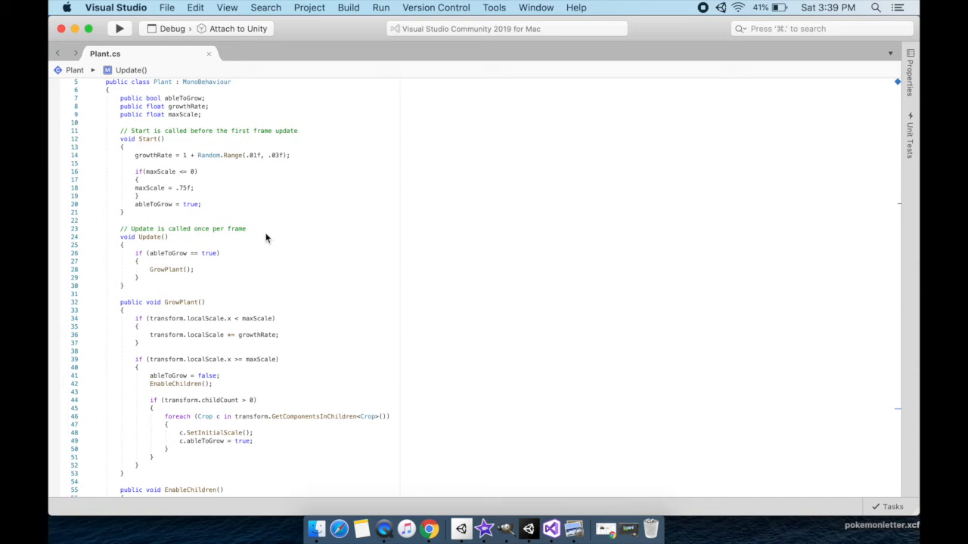
{"action": "double_click", "coordinate": [182, 303]}
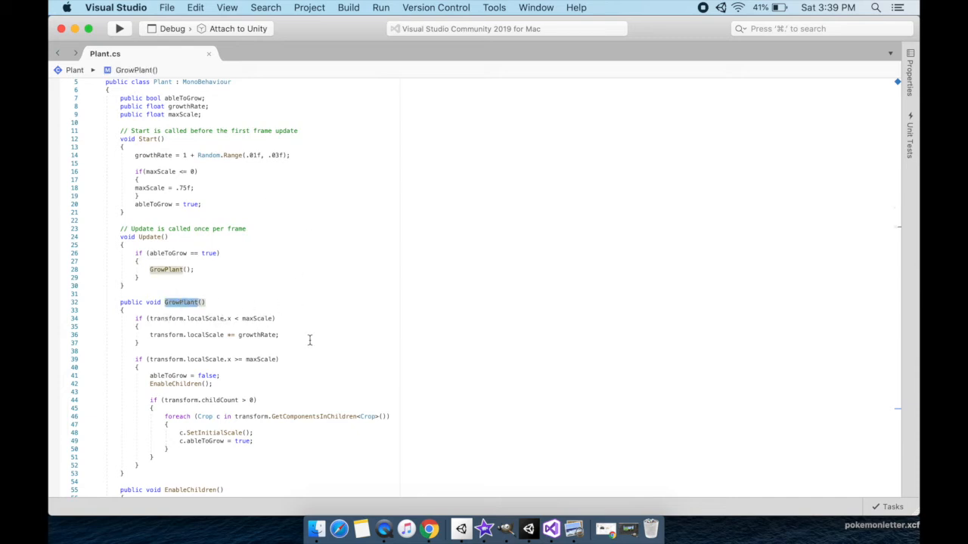
Examine how CutPlant resets localScale and ableToGrow, and trace the uses of ableToGrow back up through Plant.cs.
{"action": "scroll", "coordinate": [310, 341], "scroll_direction": "down", "scroll_amount": 7}
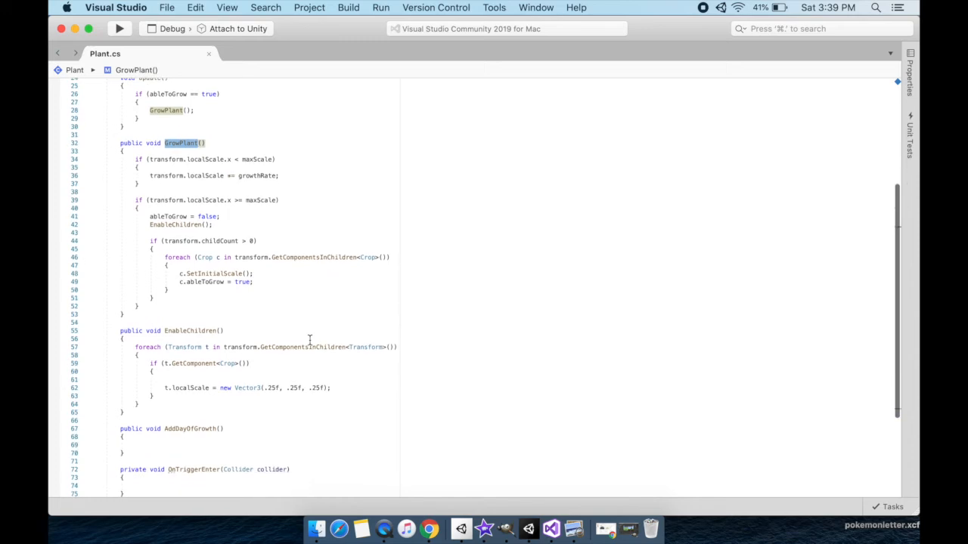
{"action": "scroll", "coordinate": [309, 341], "scroll_direction": "down", "scroll_amount": 8}
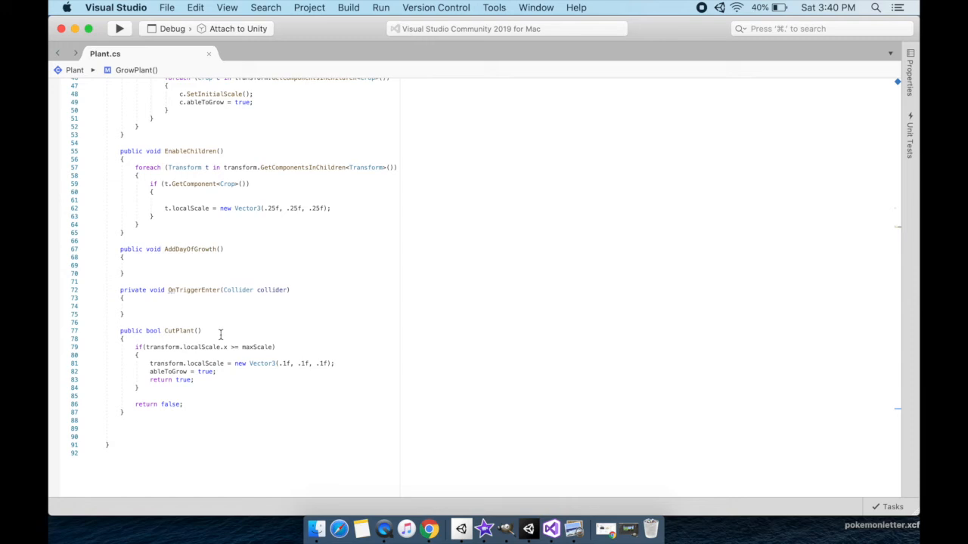
{"action": "double_click", "coordinate": [180, 364]}
{"action": "double_click", "coordinate": [205, 364]}
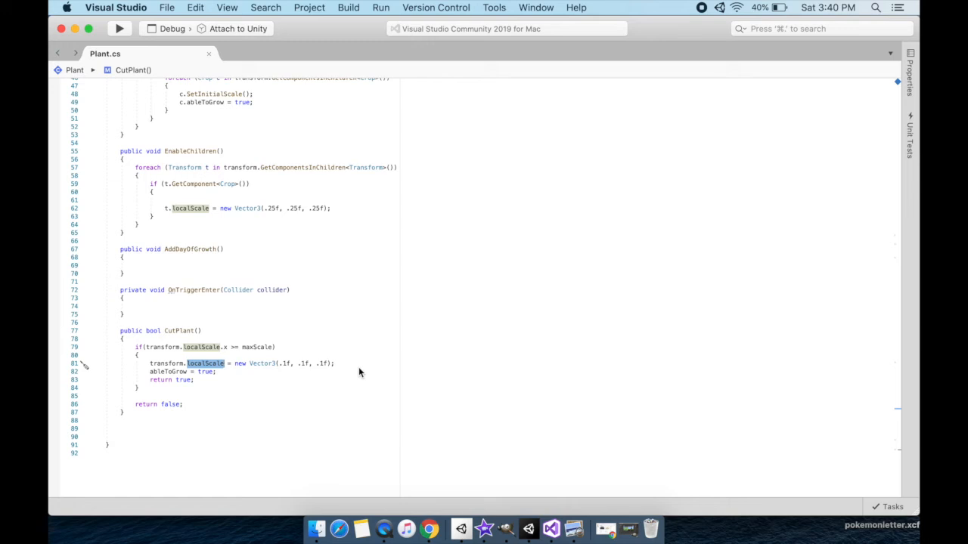
{"action": "double_click", "coordinate": [167, 372]}
{"action": "scroll", "coordinate": [410, 349], "scroll_direction": "up", "scroll_amount": 10}
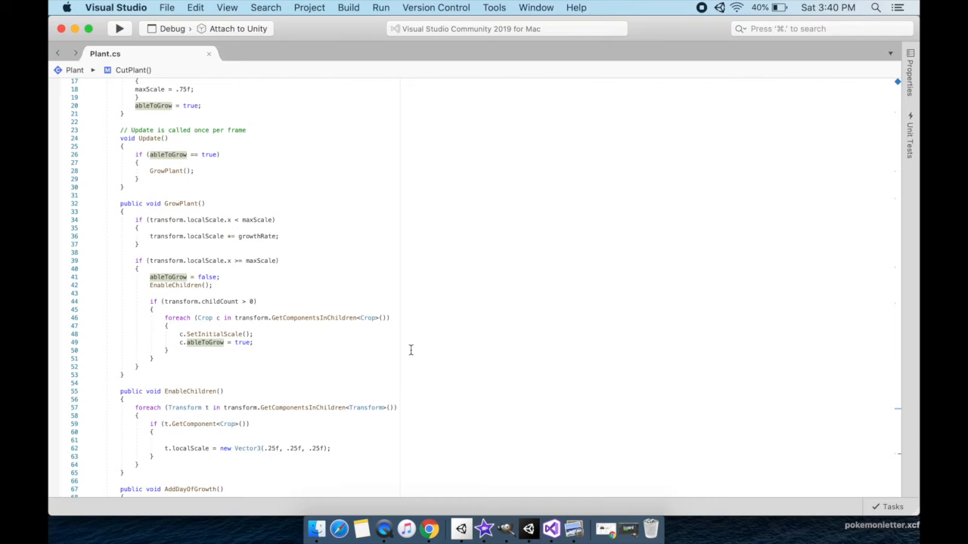
{"action": "scroll", "coordinate": [408, 352], "scroll_direction": "up", "scroll_amount": 2}
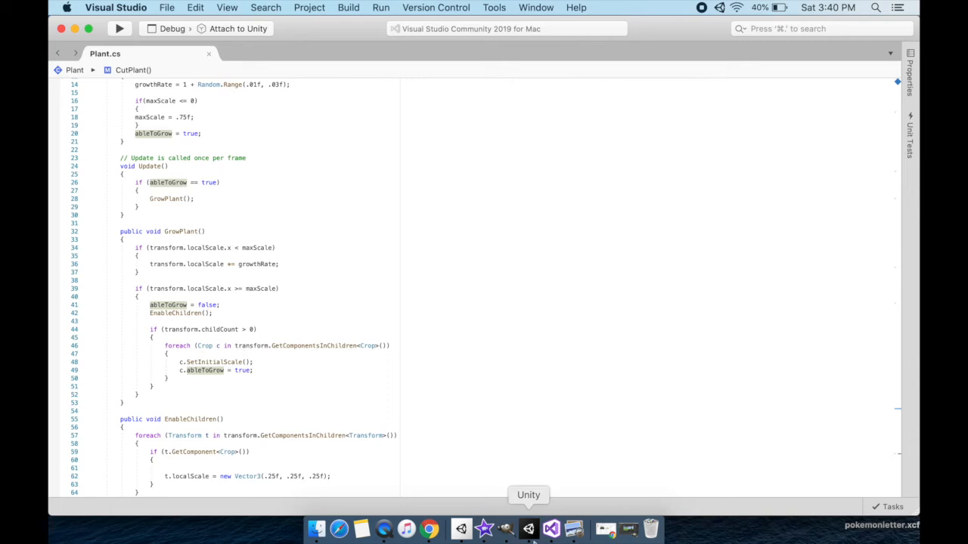
Switch to Unity, review the Plant script and Box Collider settings on Prefab_Grass, and return to the main scene.
{"action": "left_click", "coordinate": [529, 535]}
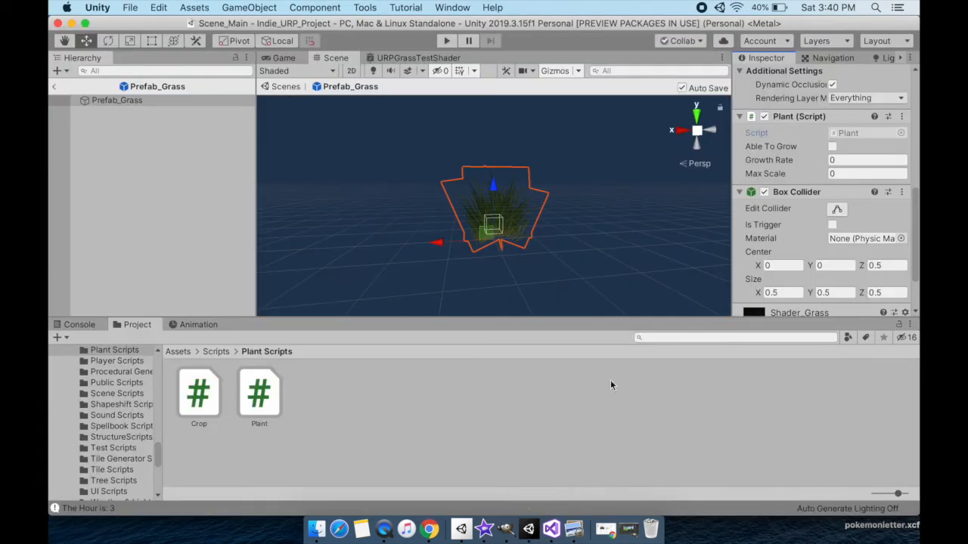
{"action": "scroll", "coordinate": [852, 173], "scroll_direction": "up", "scroll_amount": 10}
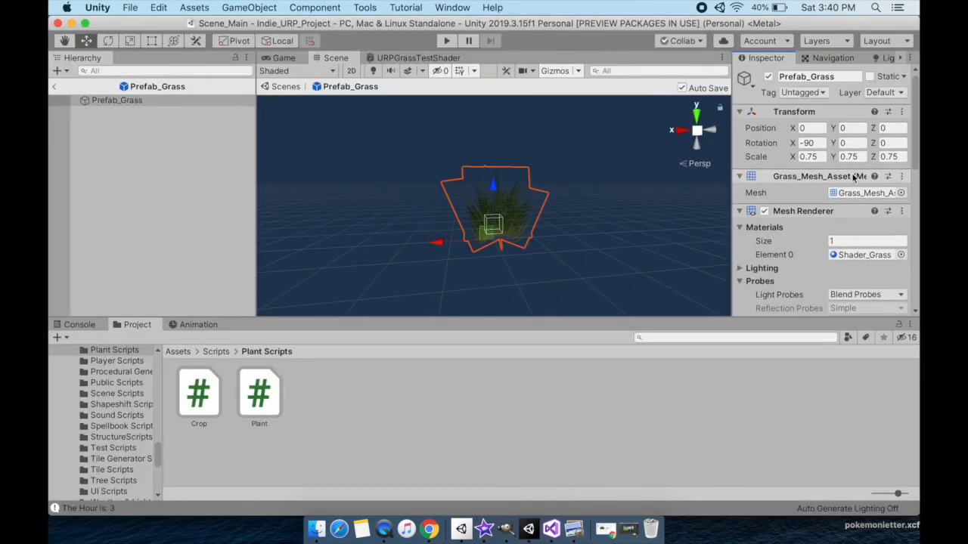
{"action": "scroll", "coordinate": [854, 176], "scroll_direction": "down", "scroll_amount": 10}
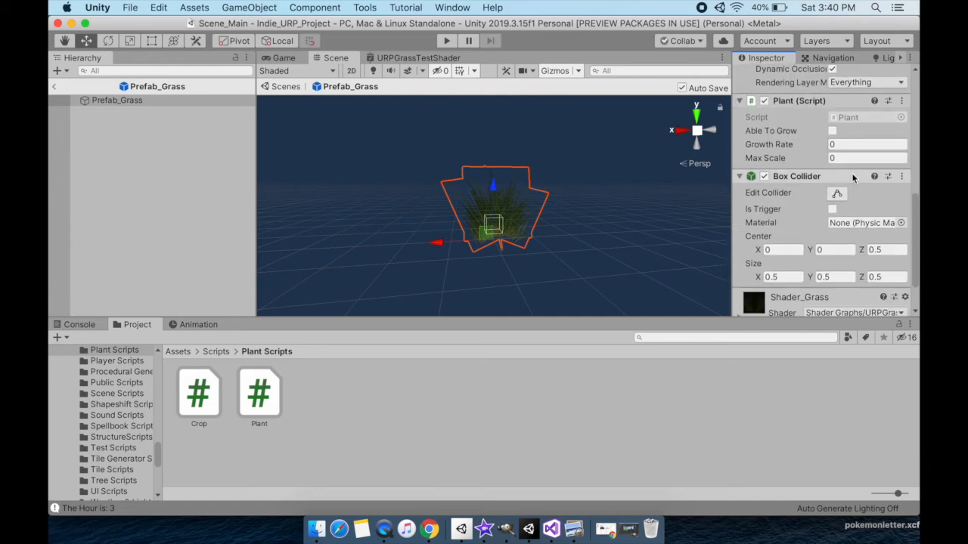
{"action": "scroll", "coordinate": [852, 177], "scroll_direction": "down", "scroll_amount": 3}
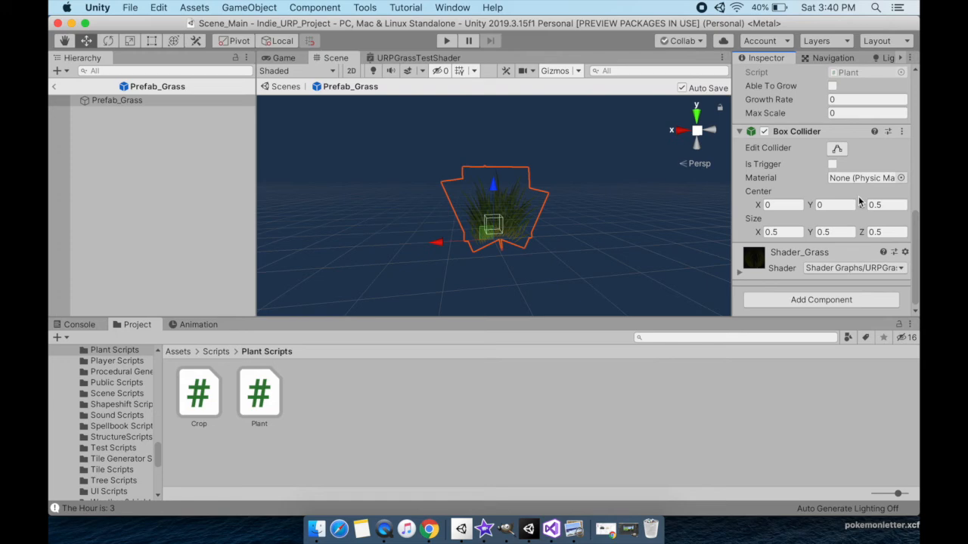
{"action": "left_click", "coordinate": [56, 88]}
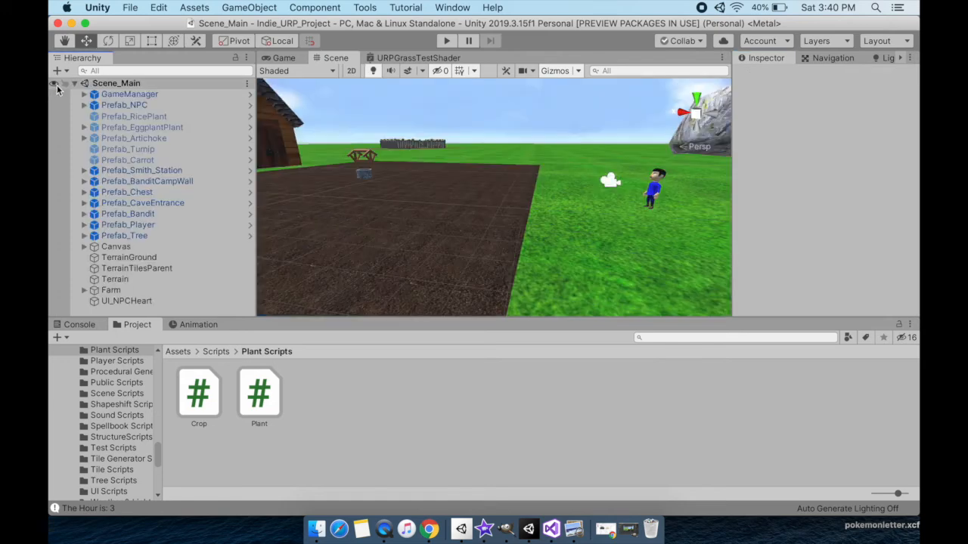
Activate Prefab_Carrot in the scene and set its scale to 0.1 on the X, Y and Z axes.
{"action": "left_click", "coordinate": [143, 161]}
{"action": "left_click", "coordinate": [768, 77]}
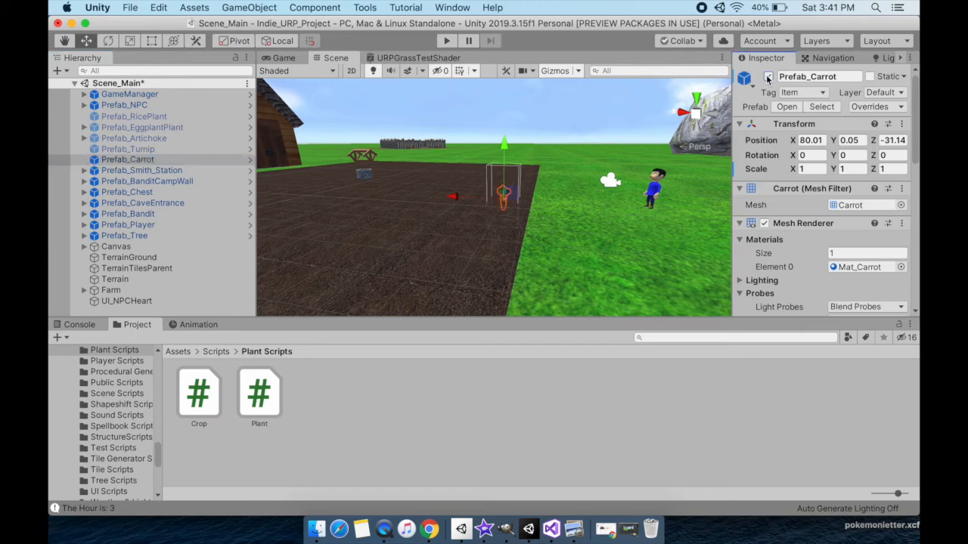
{"action": "key", "text": "f"}
{"action": "left_click", "coordinate": [805, 168]}
{"action": "type", "text": "0.1"}
{"action": "key", "text": "Tab"}
{"action": "type", "text": "0.1"}
{"action": "key", "text": "Tab"}
{"action": "type", "text": "0.1"}
{"action": "key", "text": "Return"}
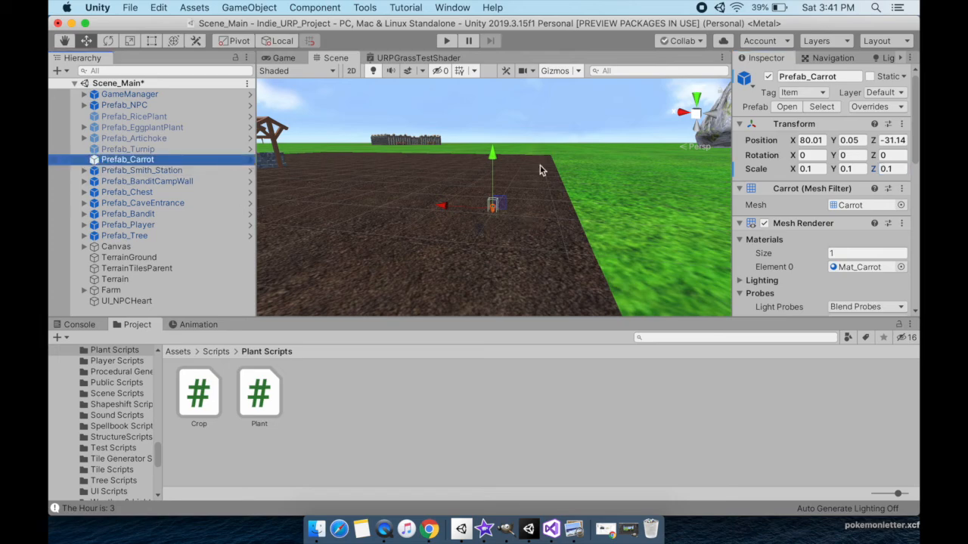
Examine the small carrot in the field along with its Box Collider, Rigidbody constraints and Plant script settings.
{"action": "scroll", "coordinate": [616, 212], "scroll_direction": "up", "scroll_amount": 8}
{"action": "left_click_drag", "start_coordinate": [616, 212], "coordinate": [416, 226], "text": "alt"}
{"action": "scroll", "coordinate": [618, 232], "scroll_direction": "down", "scroll_amount": 6}
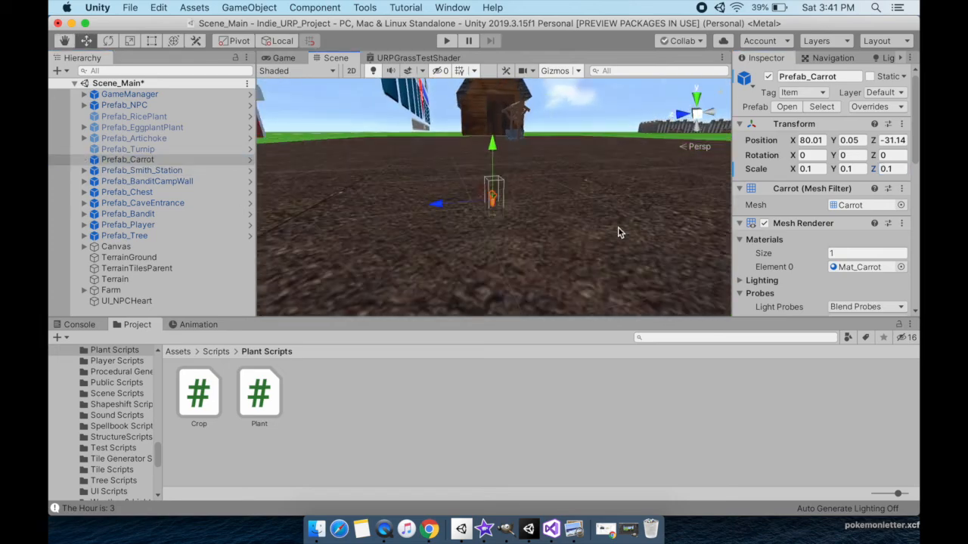
{"action": "scroll", "coordinate": [618, 229], "scroll_direction": "down", "scroll_amount": 6}
{"action": "left_click_drag", "start_coordinate": [605, 212], "coordinate": [600, 189], "text": "alt"}
{"action": "scroll", "coordinate": [587, 187], "scroll_direction": "up", "scroll_amount": 5}
{"action": "scroll", "coordinate": [855, 235], "scroll_direction": "down", "scroll_amount": 6}
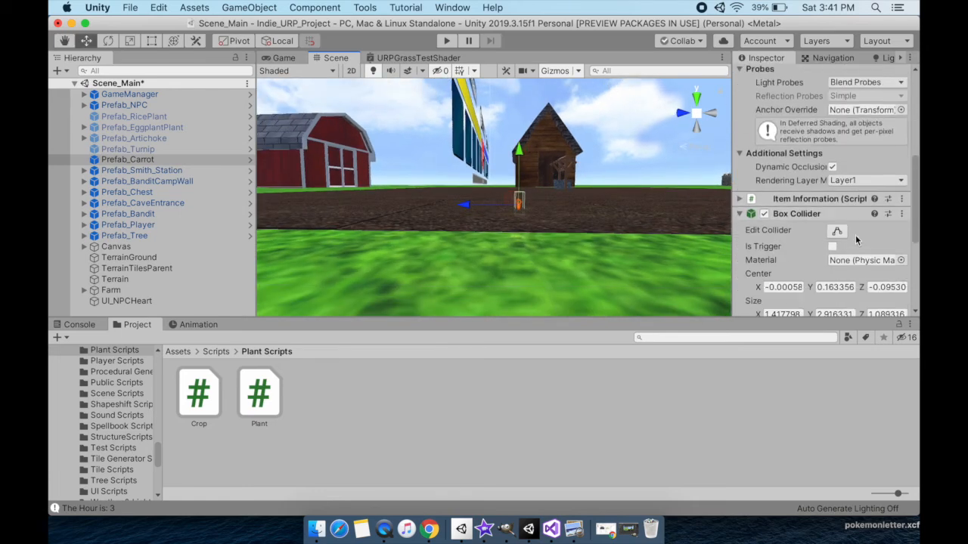
{"action": "scroll", "coordinate": [855, 234], "scroll_direction": "down", "scroll_amount": 5}
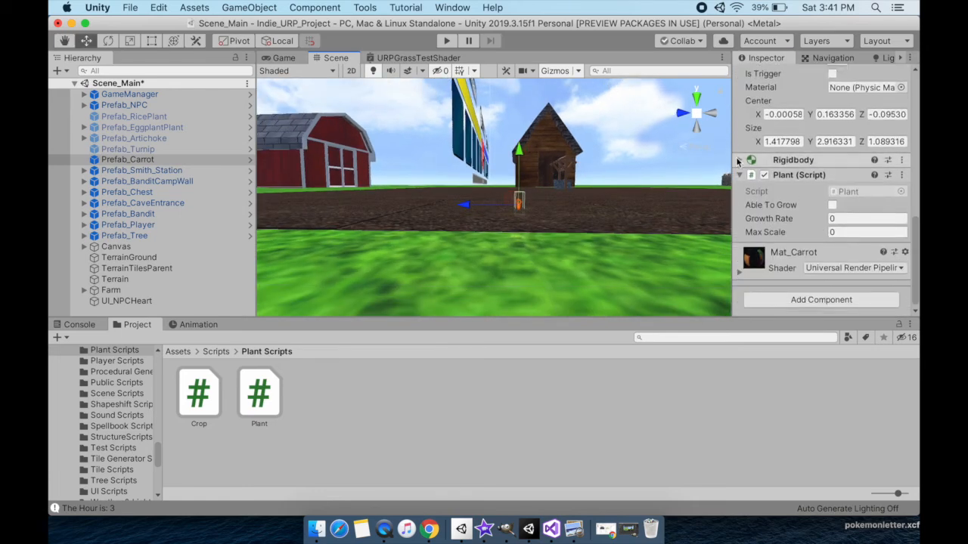
{"action": "left_click", "coordinate": [739, 160]}
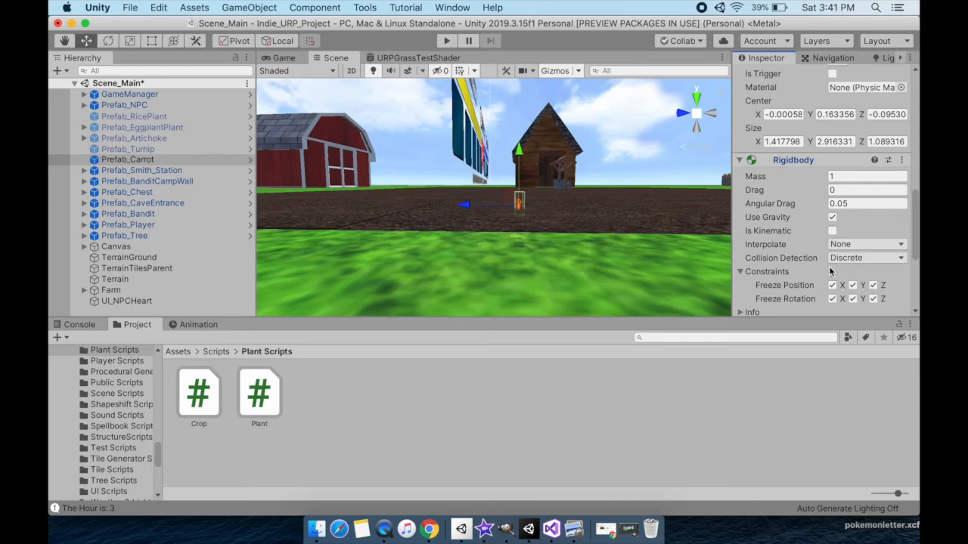
{"action": "scroll", "coordinate": [814, 269], "scroll_direction": "up", "scroll_amount": 3}
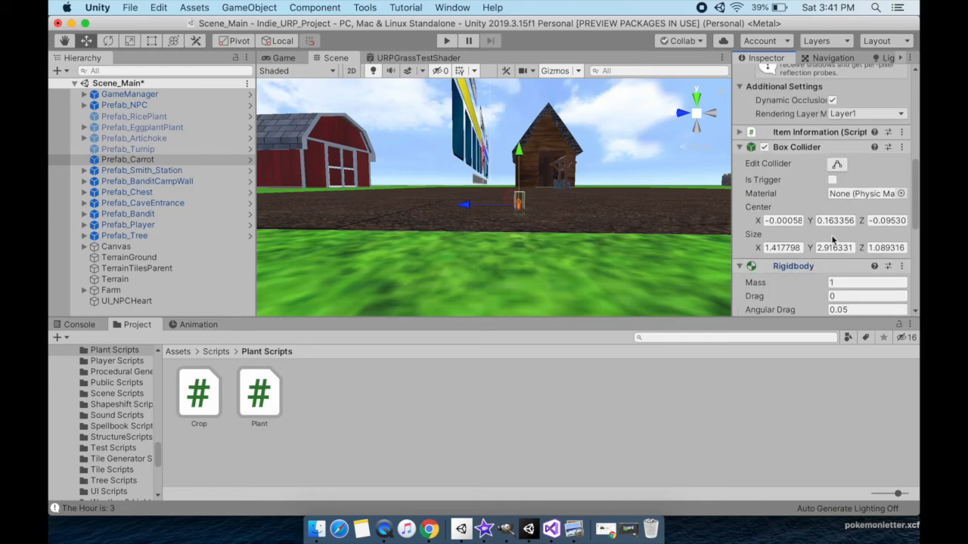
{"action": "scroll", "coordinate": [833, 239], "scroll_direction": "down", "scroll_amount": 5}
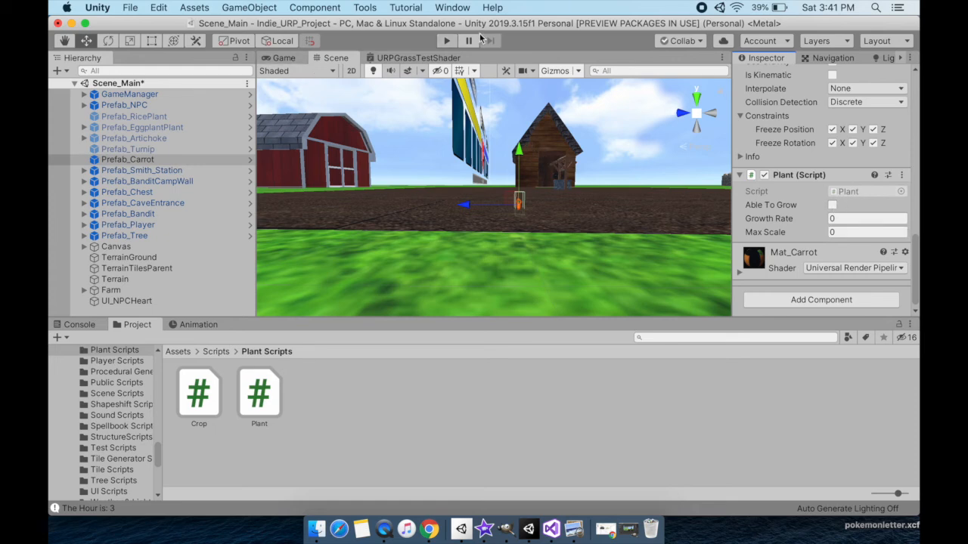
Run the game to watch the carrot grow, pausing it to check the carrot's Transform scale.
{"action": "left_click", "coordinate": [447, 41]}
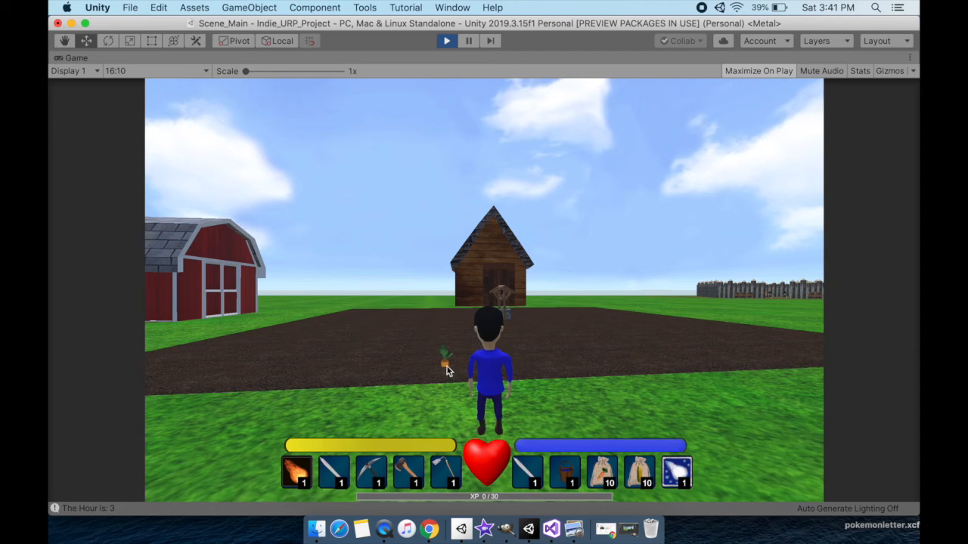
{"action": "left_click", "coordinate": [469, 42]}
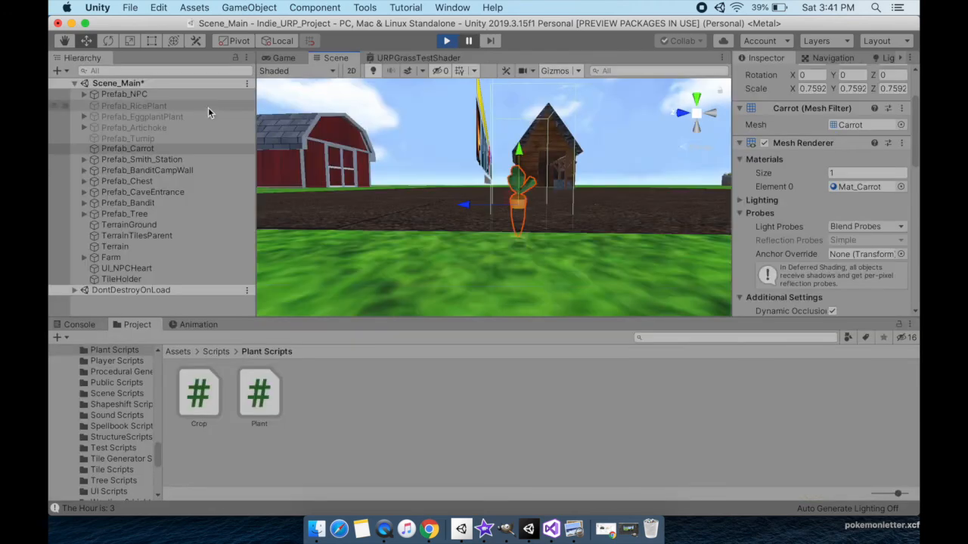
{"action": "scroll", "coordinate": [840, 154], "scroll_direction": "up", "scroll_amount": 3}
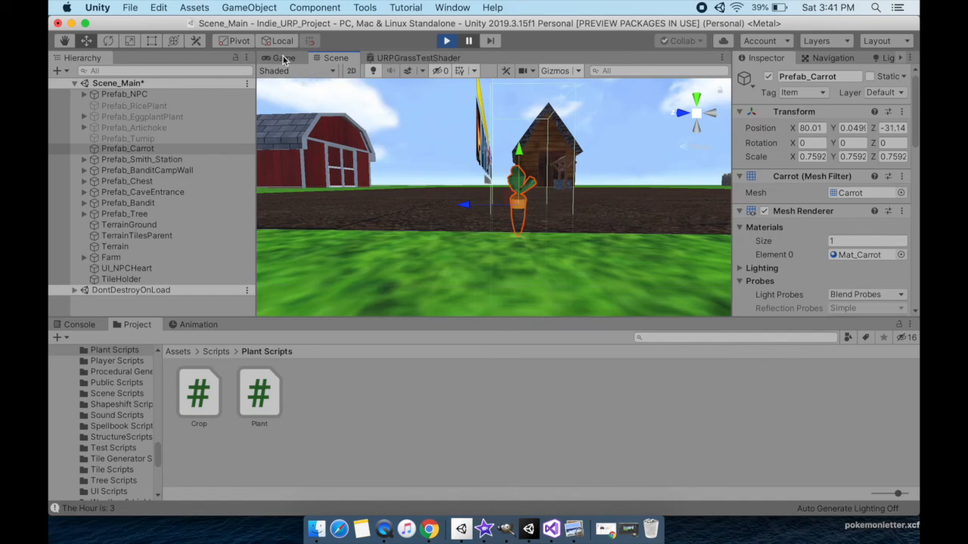
Reset the paused game's Prefab_Carrot scale to 0.1 on the X, Y and Z axes.
{"action": "left_click", "coordinate": [807, 156]}
{"action": "type", "text": "0.1"}
{"action": "key", "text": "Tab"}
{"action": "type", "text": "0.1"}
{"action": "key", "text": "Tab"}
{"action": "type", "text": "0.1"}
Set Max Scale to 3 in the carrot's Plant script.
{"action": "scroll", "coordinate": [866, 230], "scroll_direction": "down", "scroll_amount": 10}
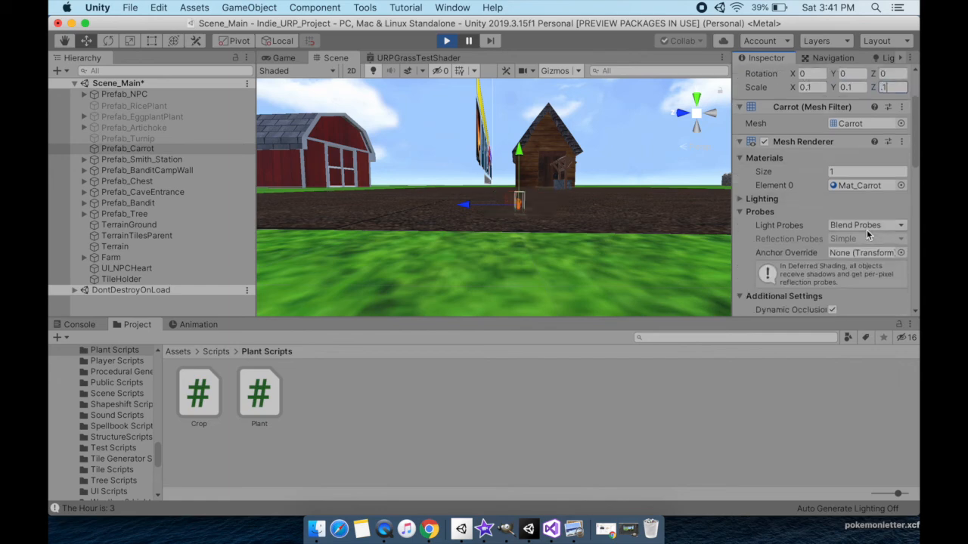
{"action": "scroll", "coordinate": [867, 229], "scroll_direction": "down", "scroll_amount": 6}
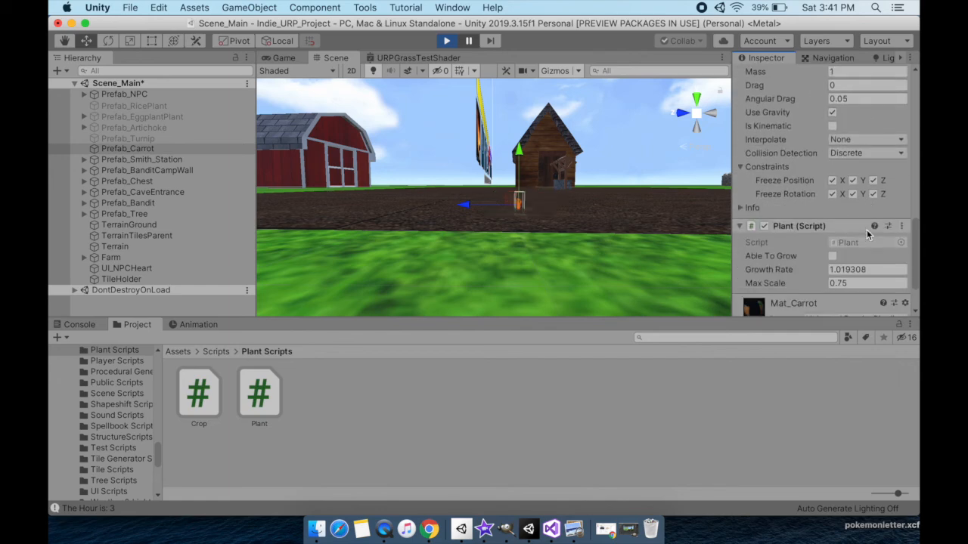
{"action": "scroll", "coordinate": [851, 260], "scroll_direction": "down", "scroll_amount": 2}
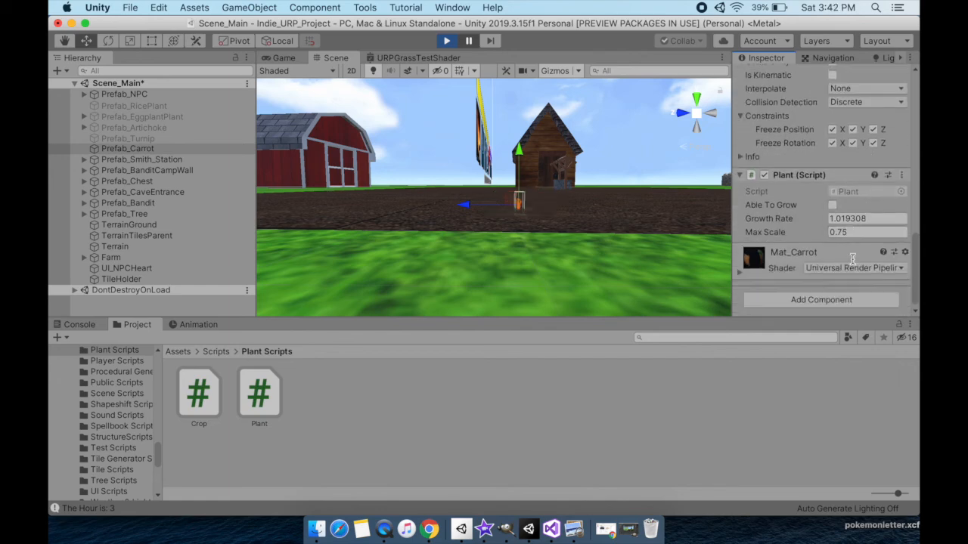
{"action": "type", "text": "3"}
Resume the game in the Game view and enable Able To Grow on Prefab_Carrot.
{"action": "left_click", "coordinate": [280, 58]}
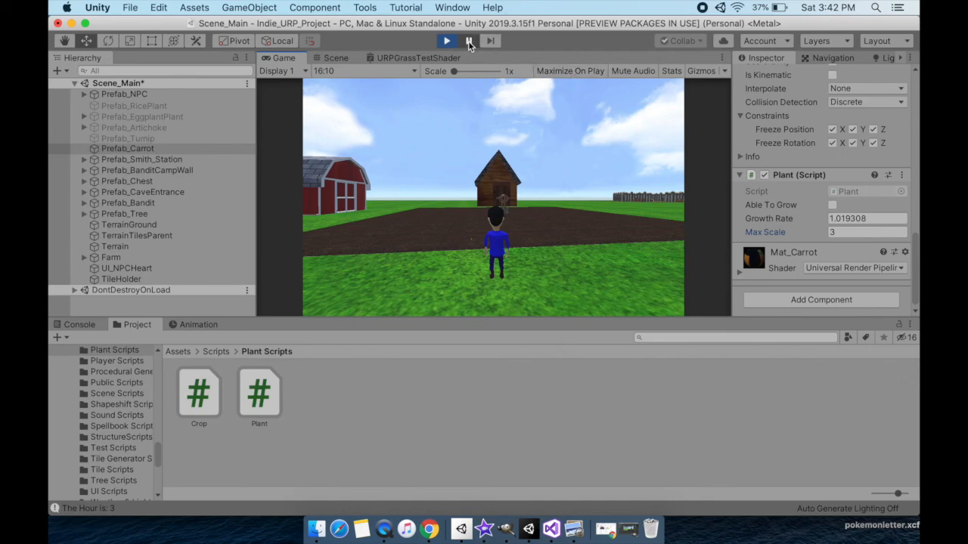
{"action": "left_click", "coordinate": [151, 149]}
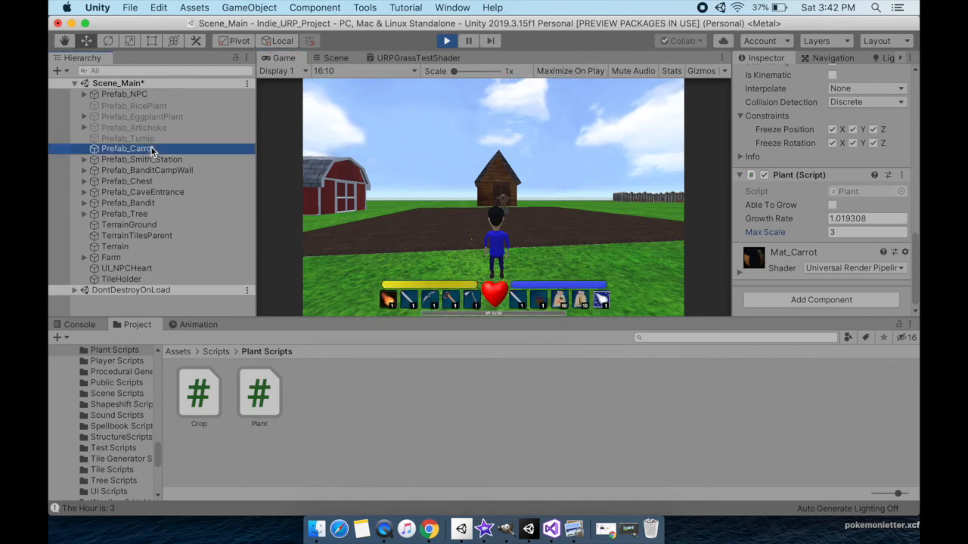
{"action": "left_click", "coordinate": [832, 205]}
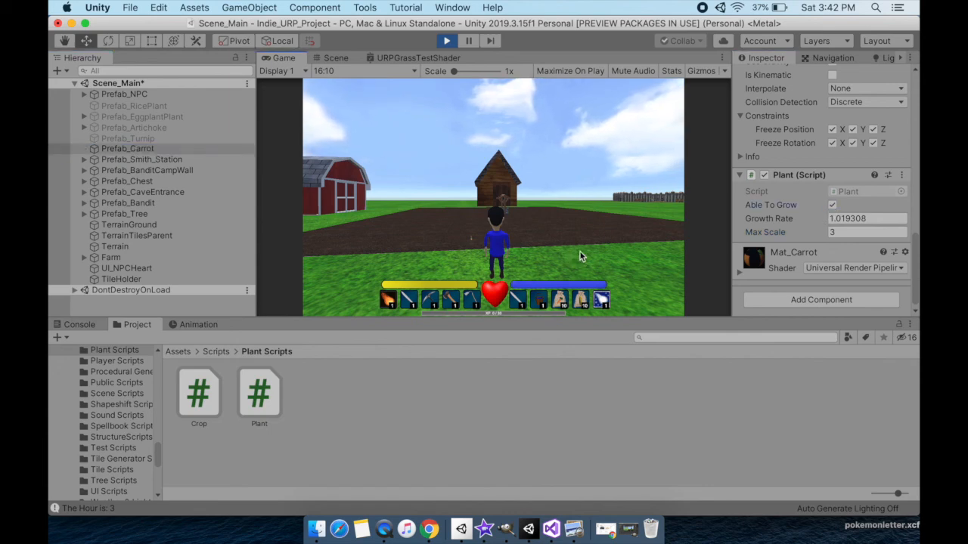
Walk the character up to the growing carrot, pick it up and check the inventory for it.
{"action": "key", "text": "w"}
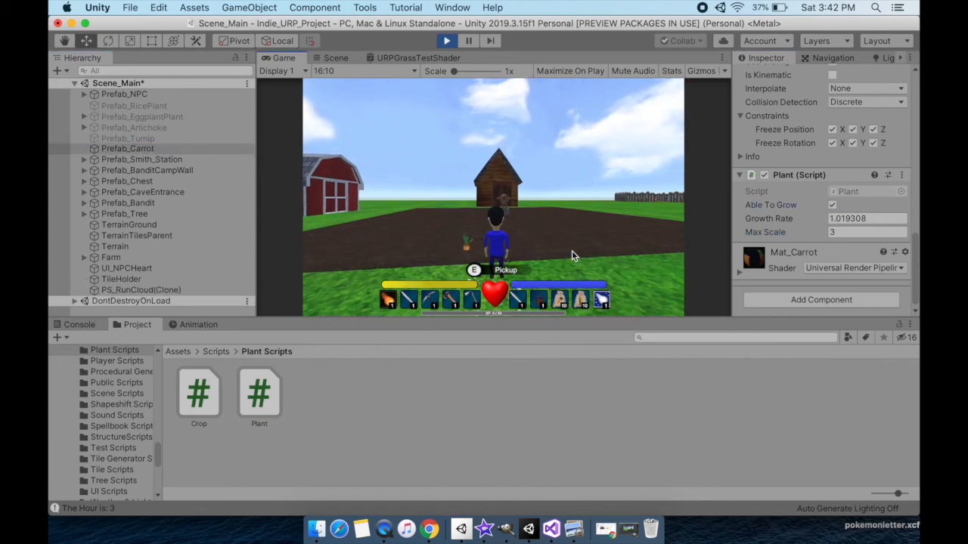
{"action": "key", "text": "d"}
{"action": "key", "text": "a"}
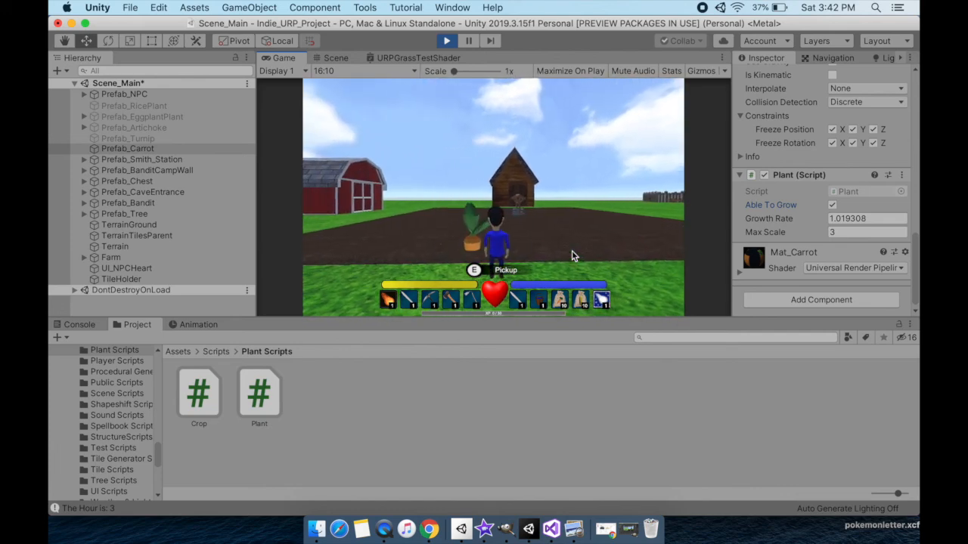
{"action": "key", "text": "e"}
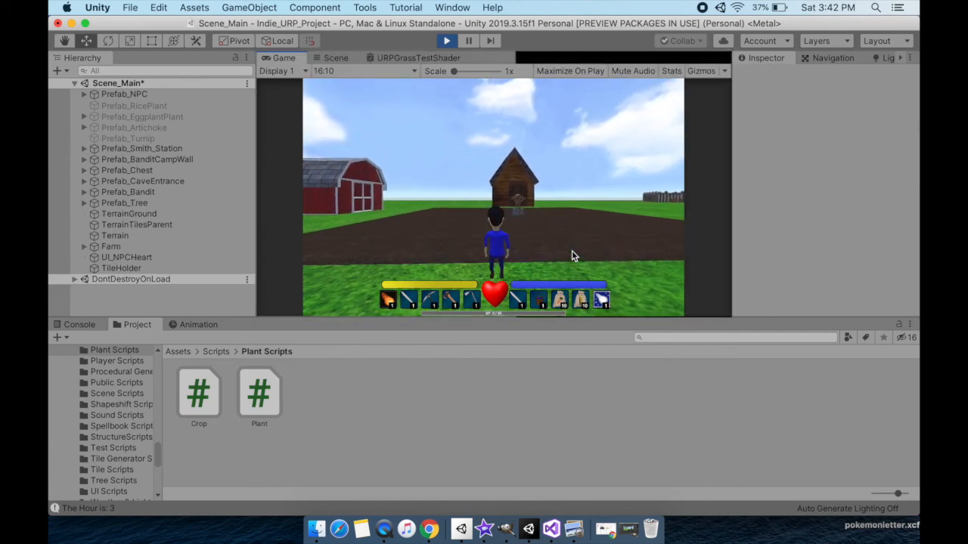
{"action": "key", "text": "i"}
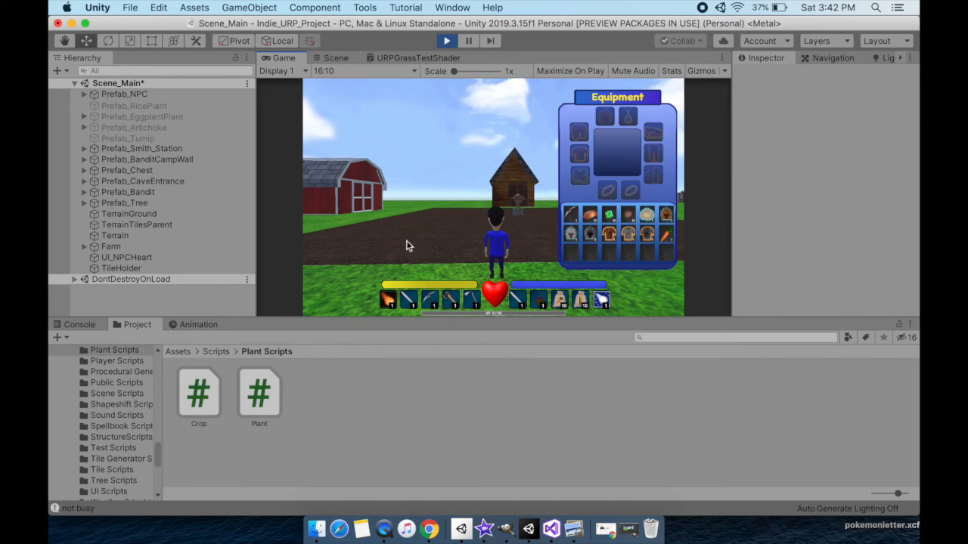
{"action": "key", "text": "i"}
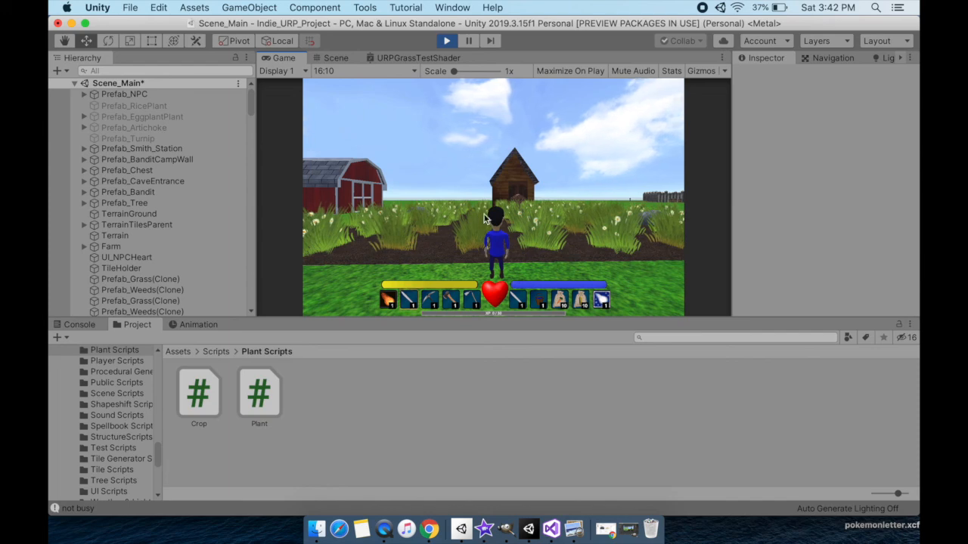
Swing the sword at the grass and run the character around the overgrown field to view the grass and weeds.
{"action": "left_click", "coordinate": [500, 217]}
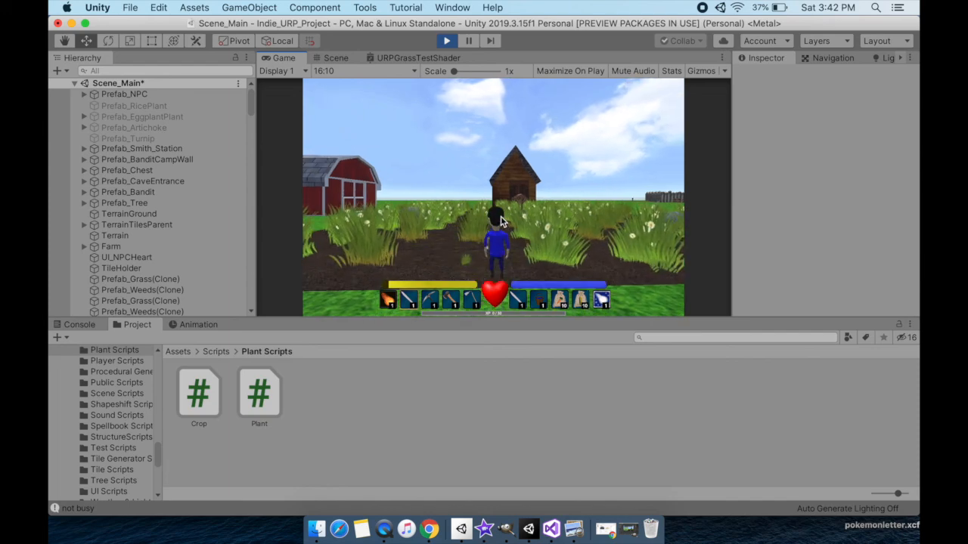
{"action": "key", "text": "w"}
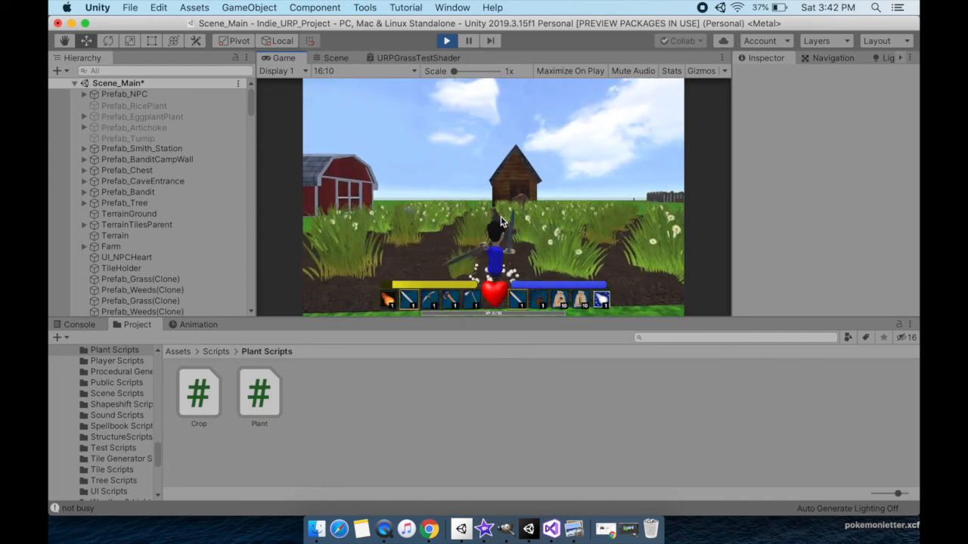
{"action": "key", "text": "w"}
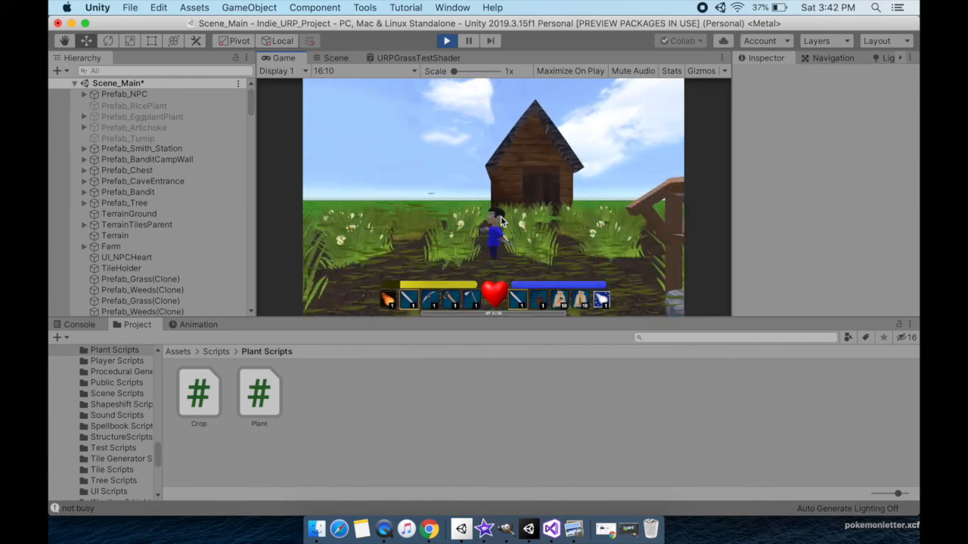
{"action": "key", "text": "d"}
{"action": "key", "text": "d"}
{"action": "key", "text": "w"}
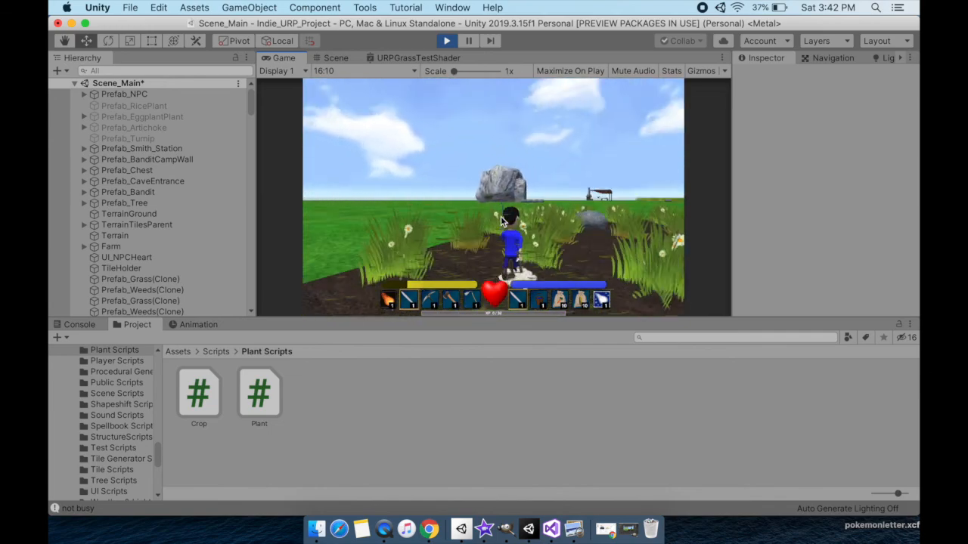
{"action": "key", "text": "w"}
{"action": "key", "text": "d"}
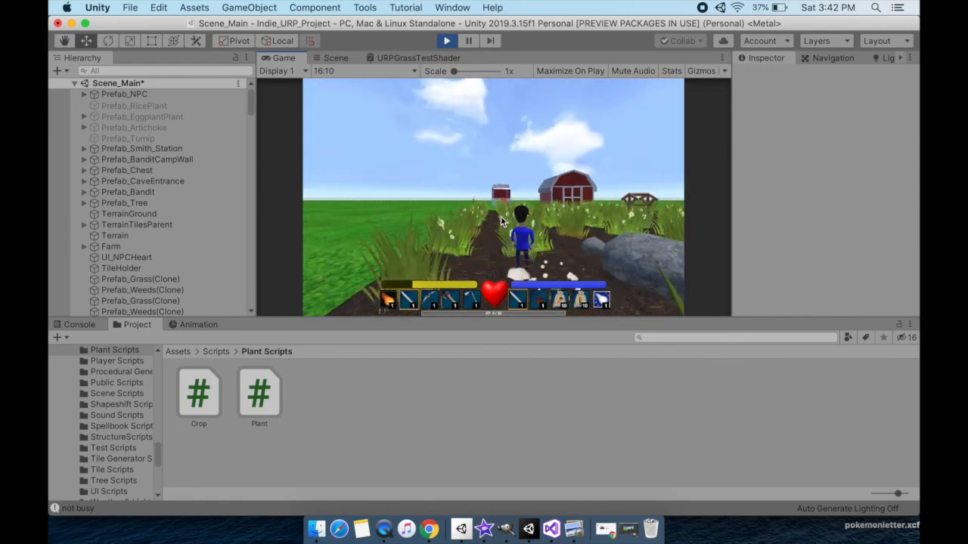
{"action": "key", "text": "s"}
{"action": "key", "text": "w"}
{"action": "key", "text": "d"}
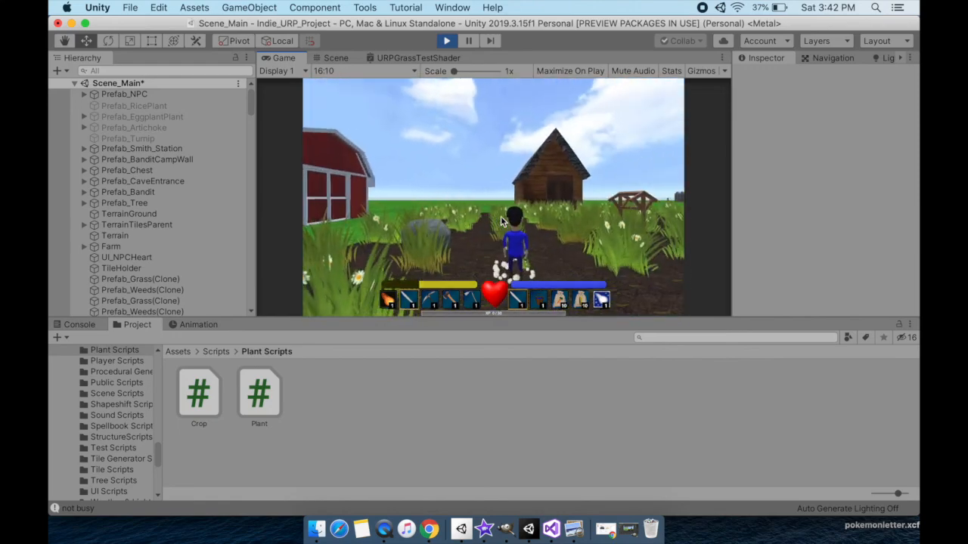
{"action": "key", "text": "w"}
{"action": "key", "text": "d"}
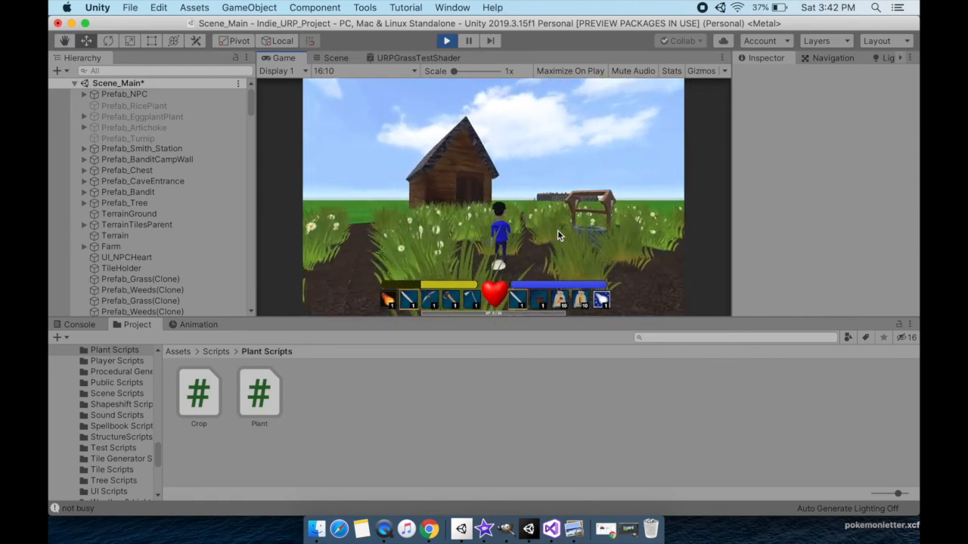